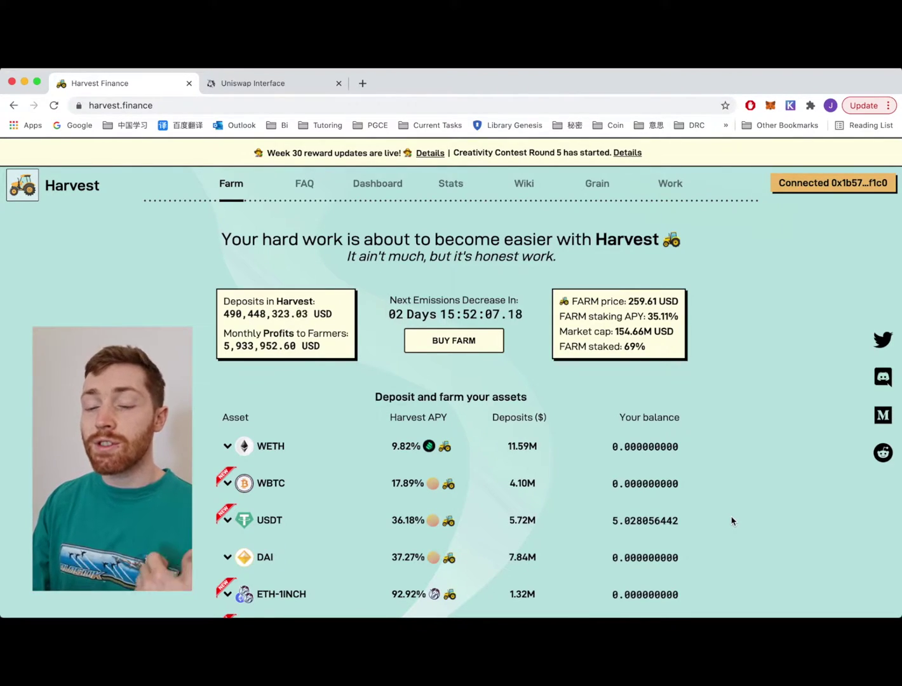
Expand the USDC vault row and highlight its 114.979036 fUSDC staked balance
scroll(730, 521, "down", 20)
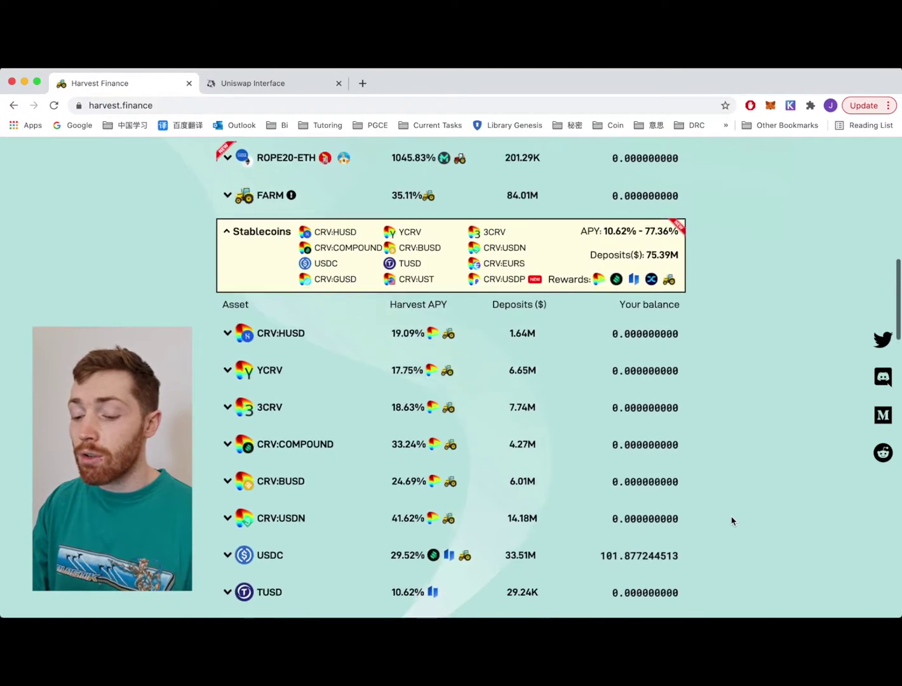
scroll(731, 521, "down", 2)
left_click(566, 427)
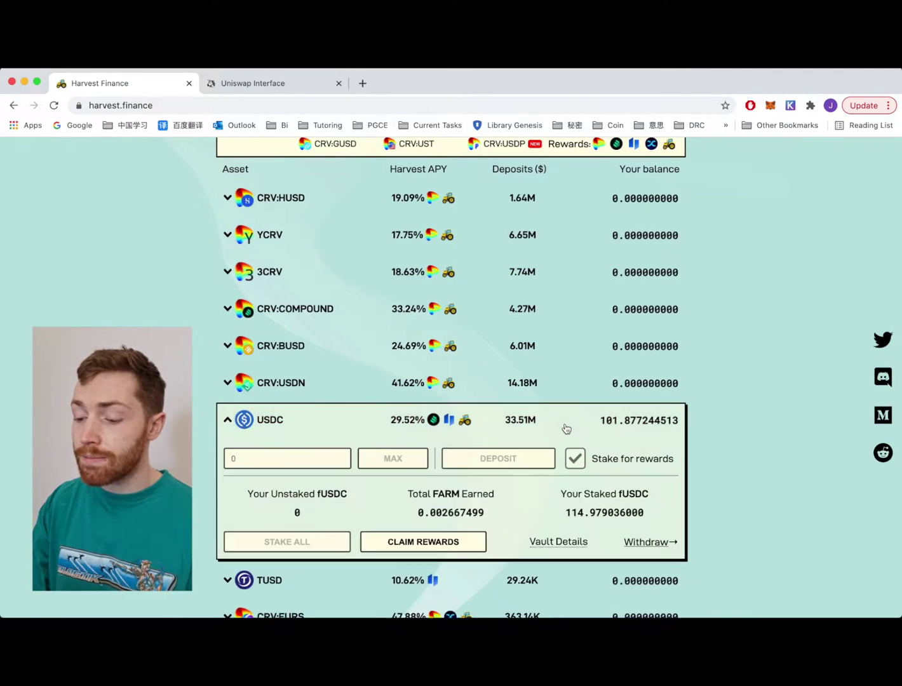
scroll(728, 491, "down", 2)
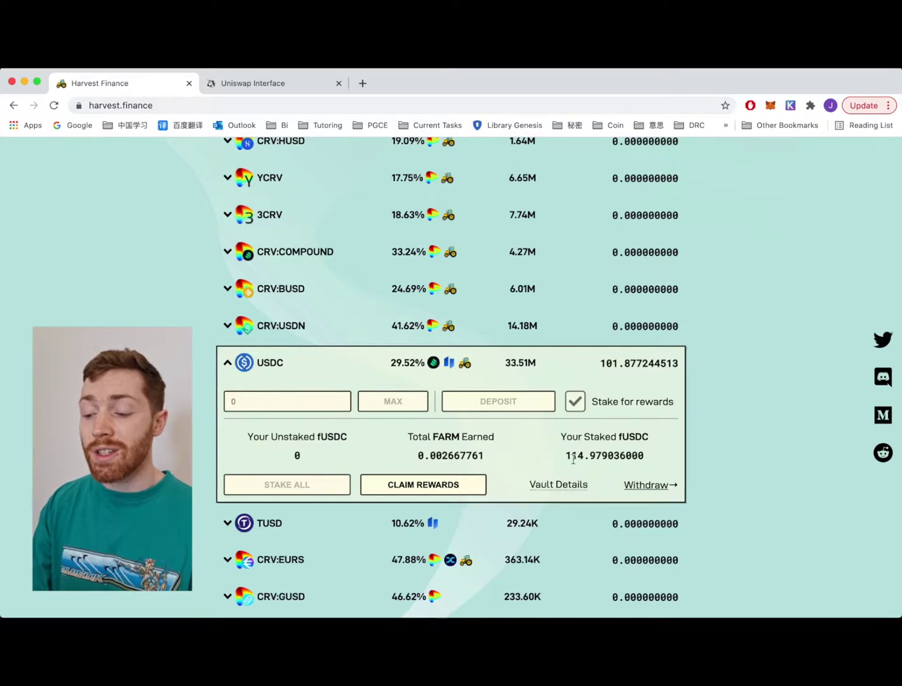
double_click(595, 455)
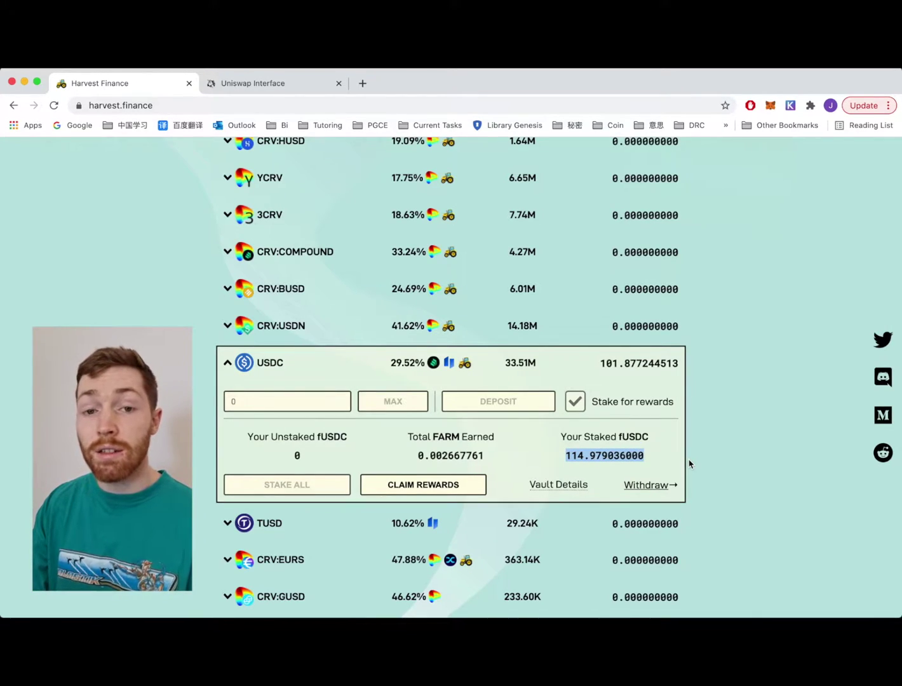
Start claiming the USDC vault's earned FARM rewards, then reject the claim in MetaMask
left_click(414, 455)
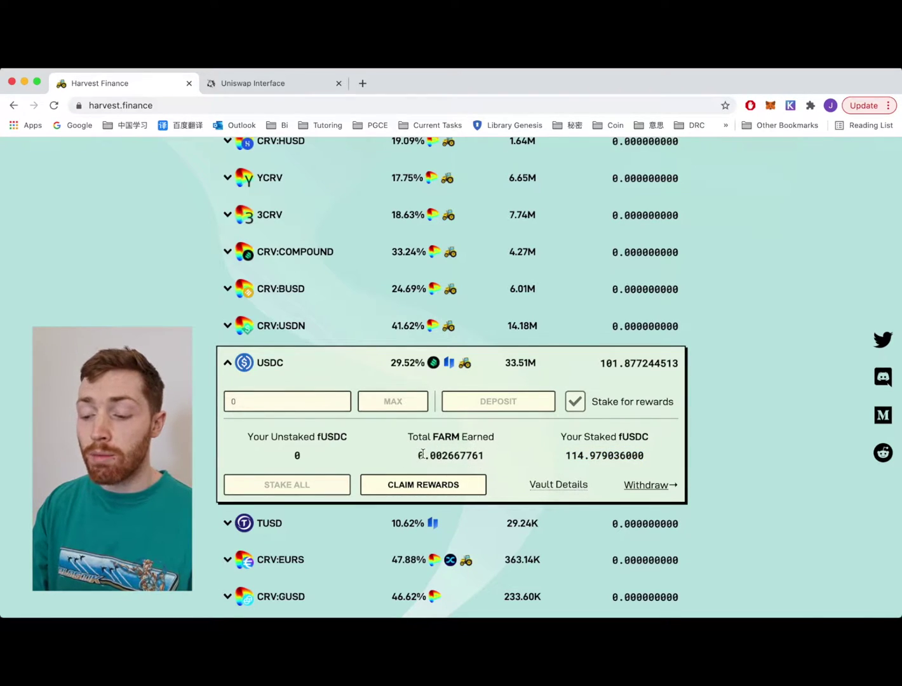
left_click(460, 490)
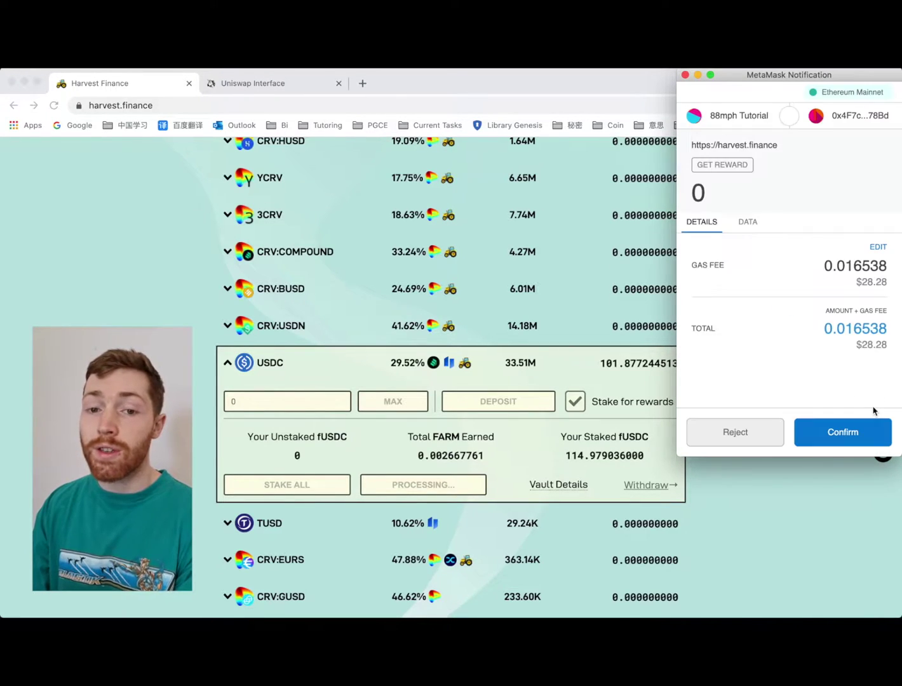
left_click(770, 444)
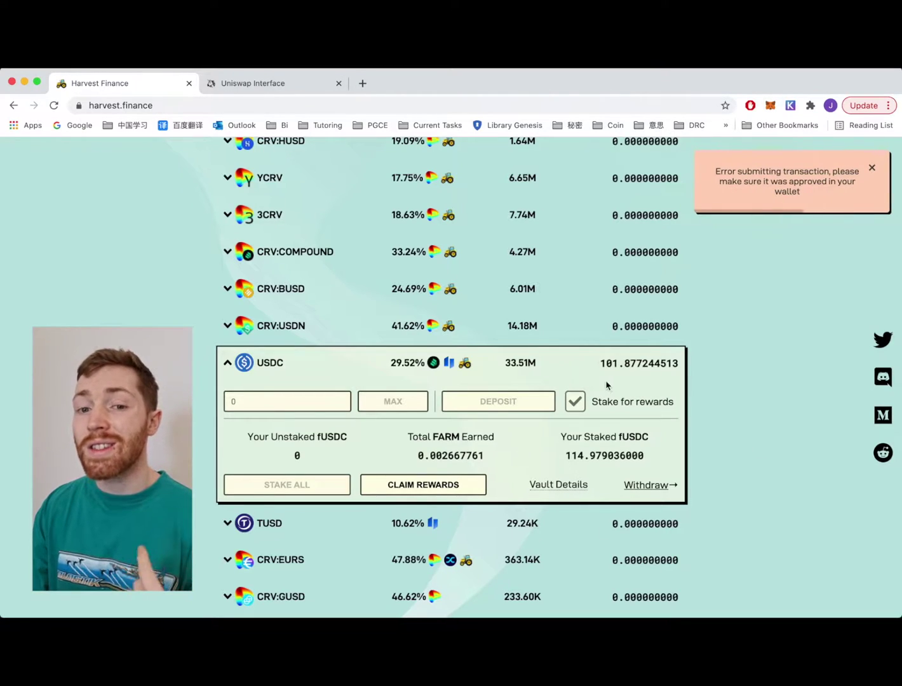
Collapse the USDC vault details and reset Uniswap's swap form to empty
mouse_move(410, 332)
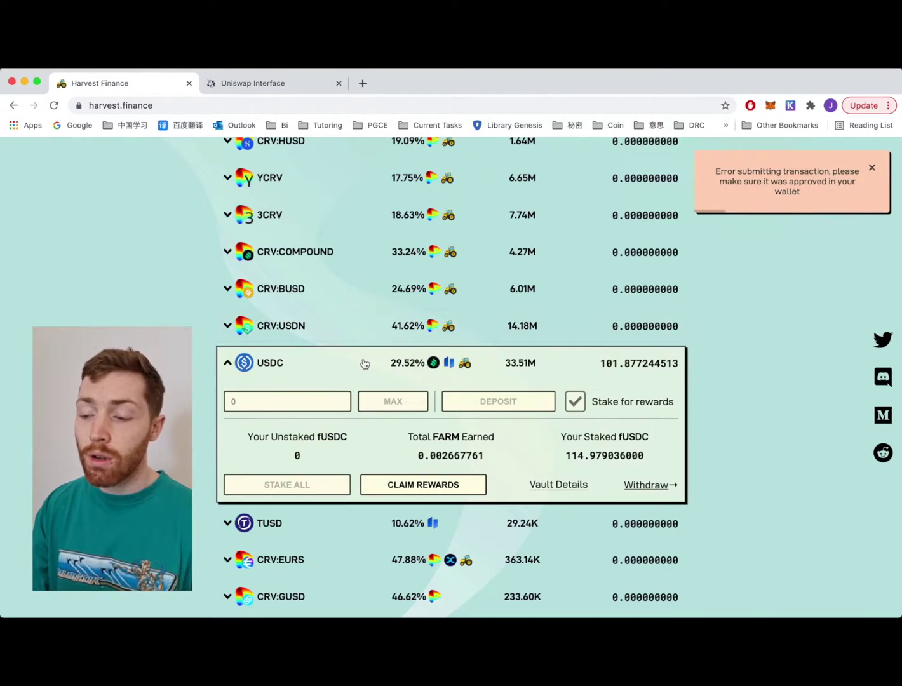
left_click(480, 363)
scroll(480, 364, "up", 5)
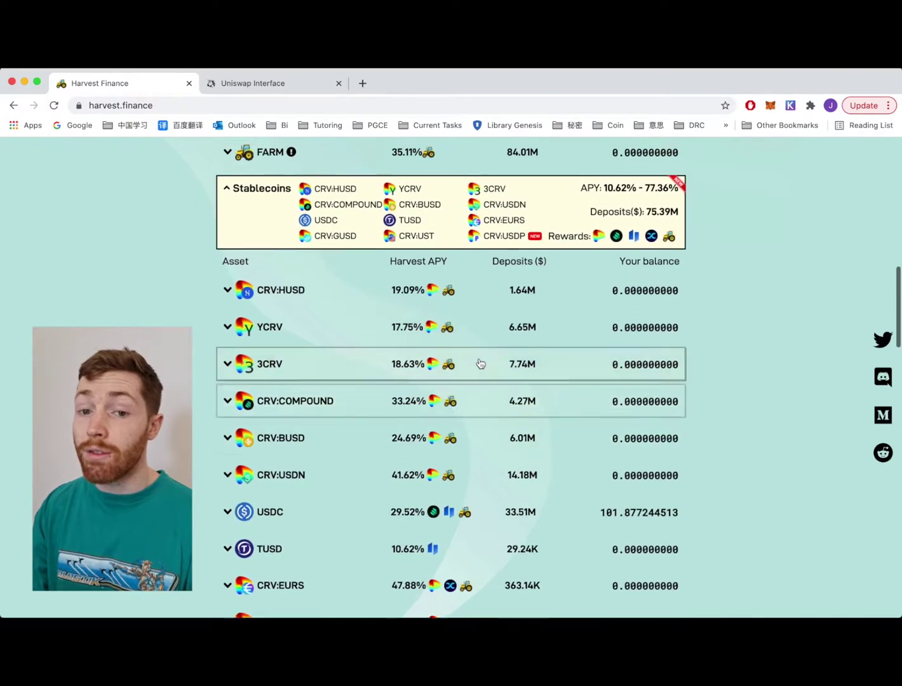
scroll(480, 363, "up", 10)
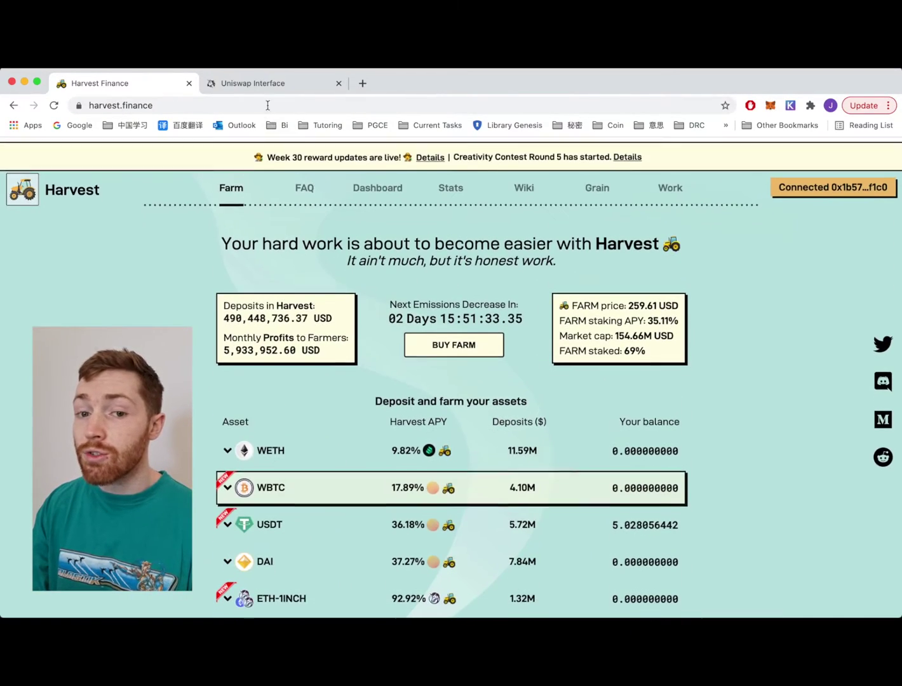
left_click(270, 84)
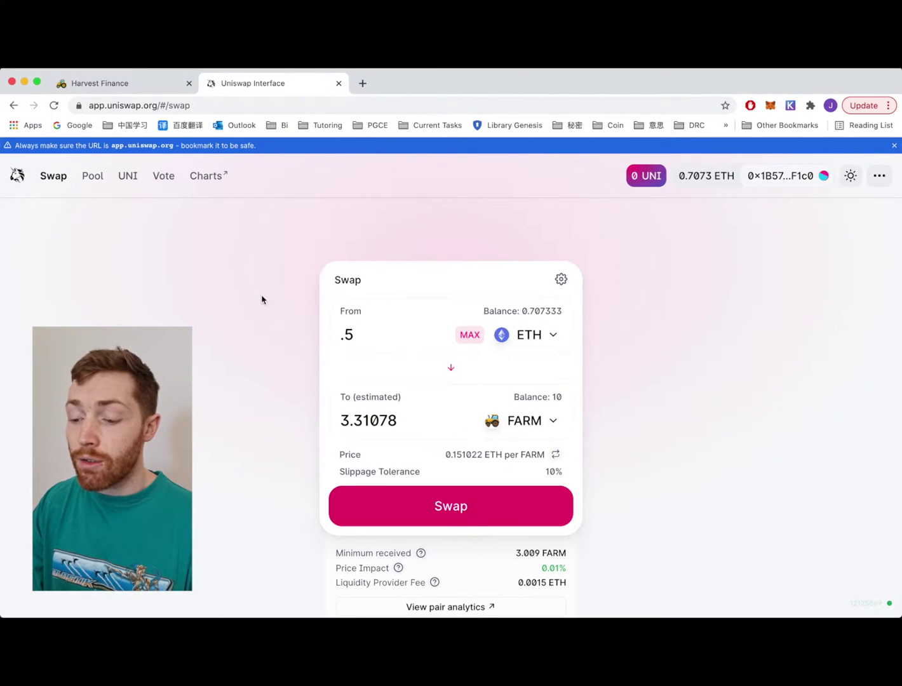
left_click(92, 175)
left_click(54, 178)
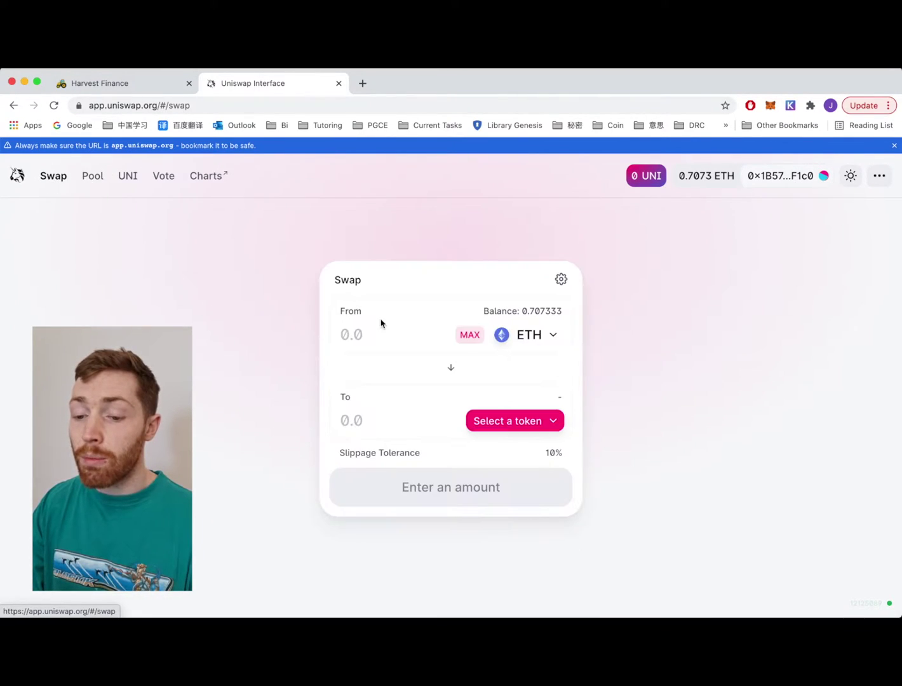
Search 'farm' and choose FARM as the token received for ETH
left_click(519, 421)
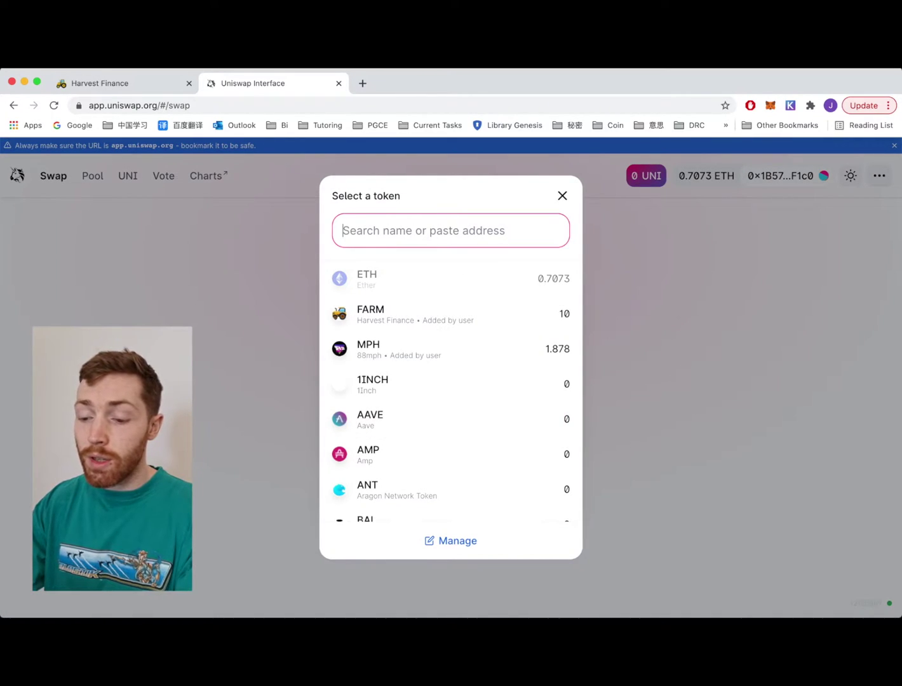
type("farm")
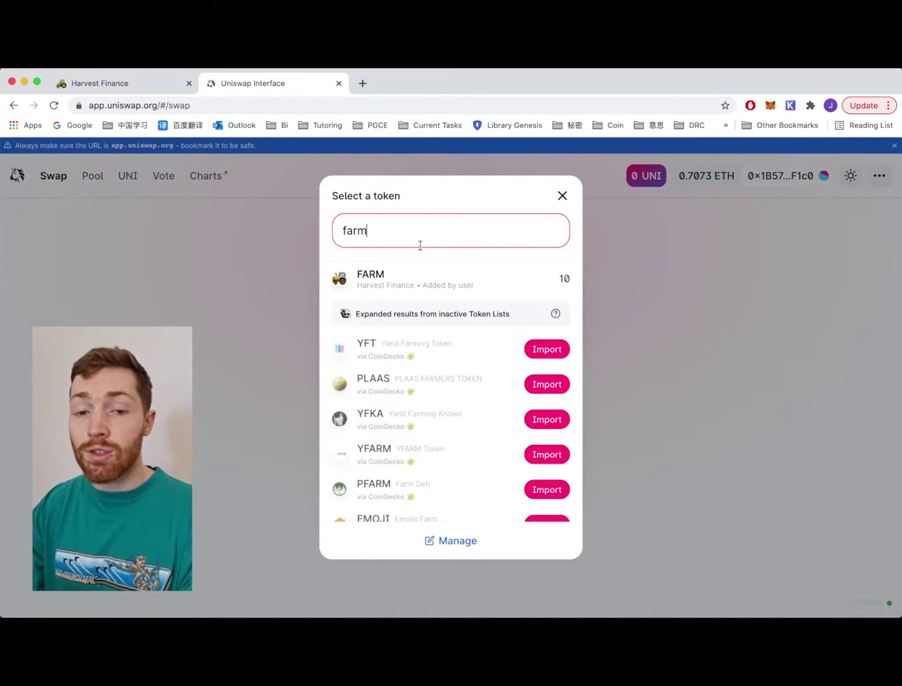
left_click(424, 274)
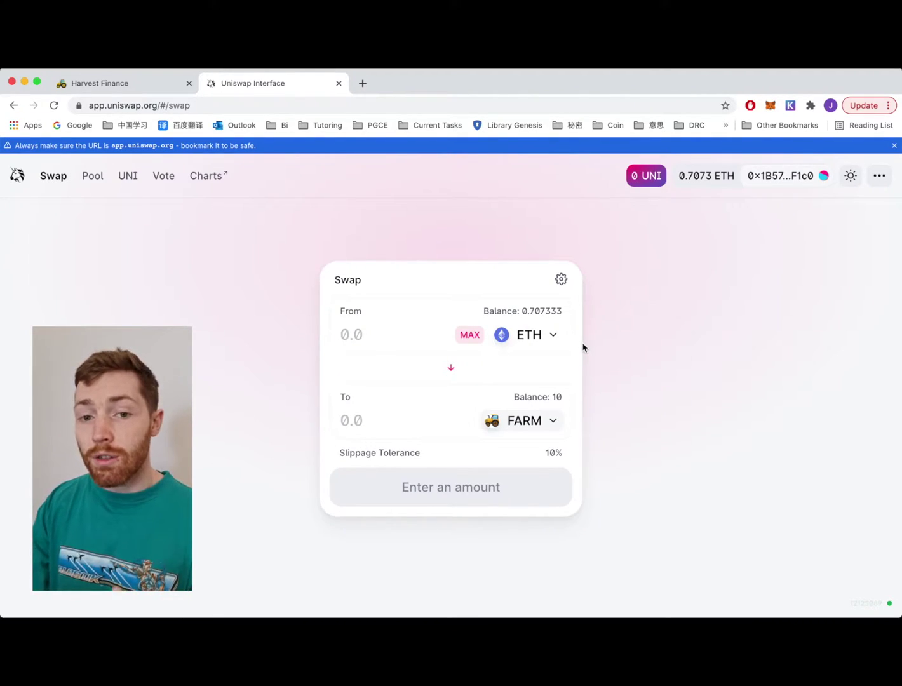
Load CoinGecko in a new tab and open the Harvest Finance (FARM) coin page
left_click(364, 84)
type("coin")
key("Return")
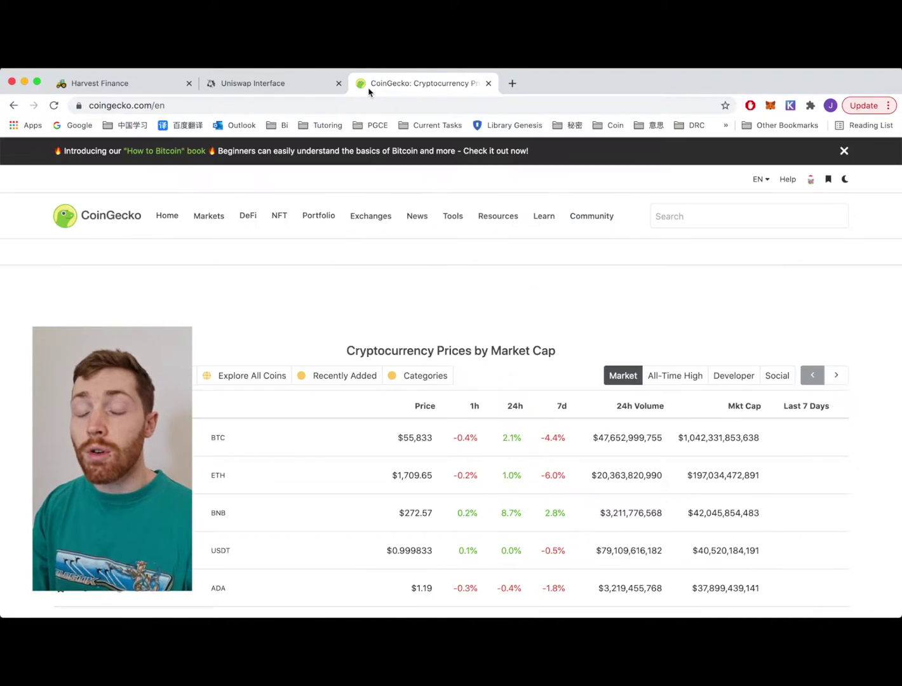
left_click(705, 221)
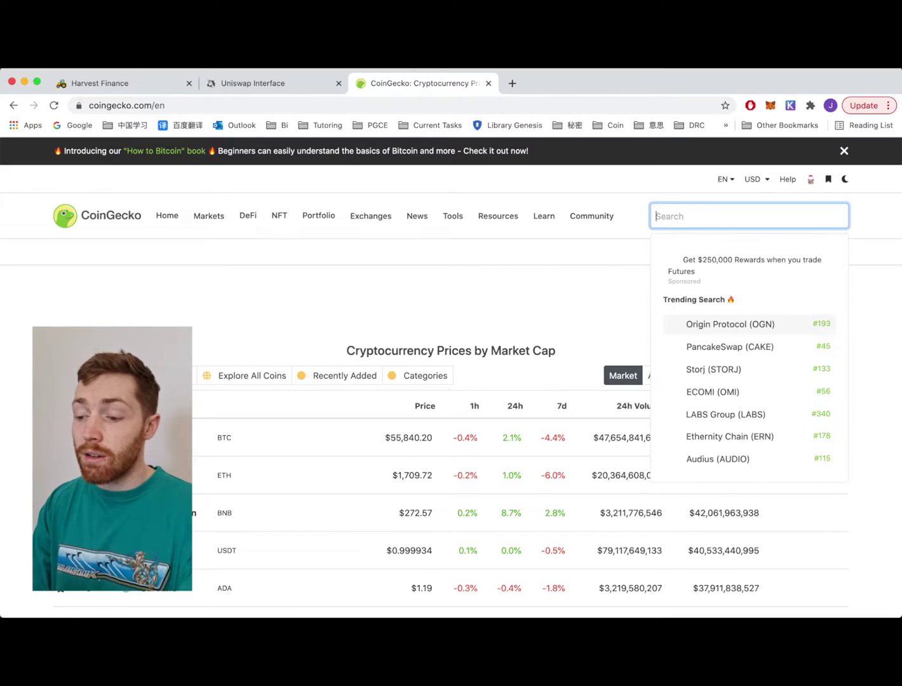
type("farm")
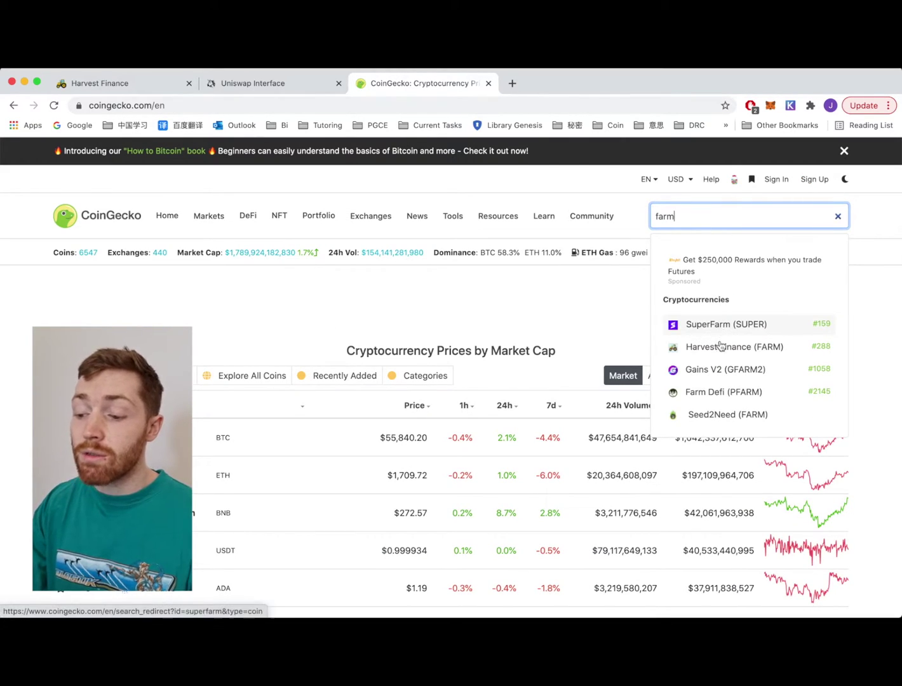
left_click(712, 347)
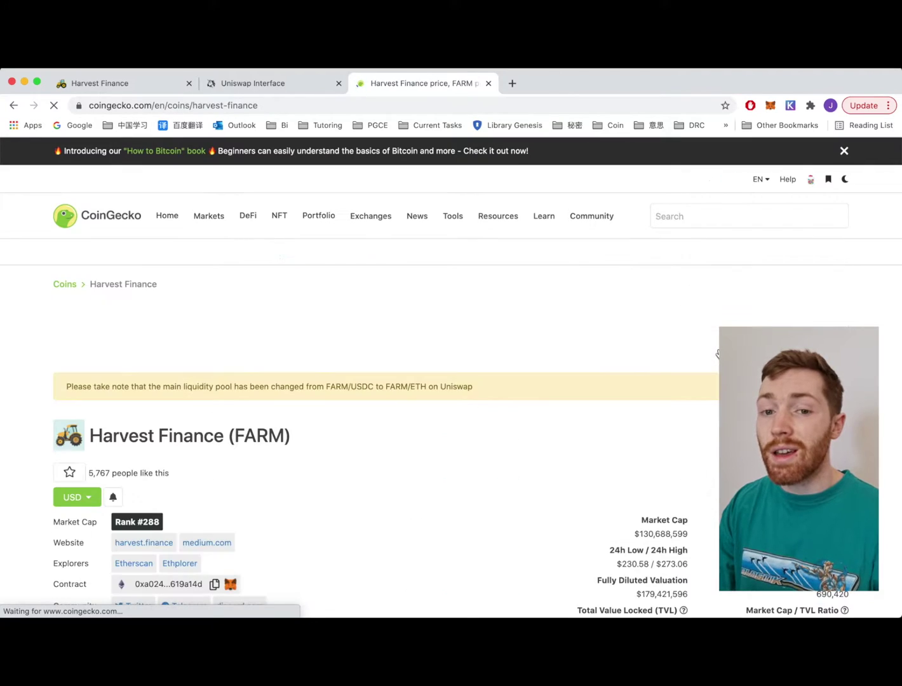
Copy the FARM token contract address and go back to the Uniswap swap
scroll(401, 397, "down", 3)
scroll(402, 396, "down", 2)
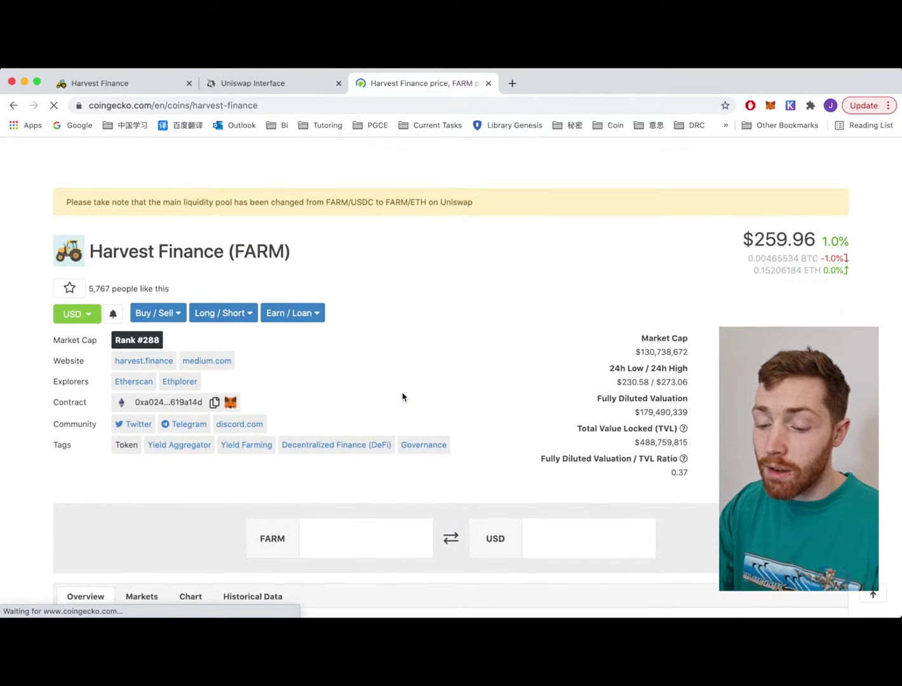
left_click_drag(68, 403, 73, 402)
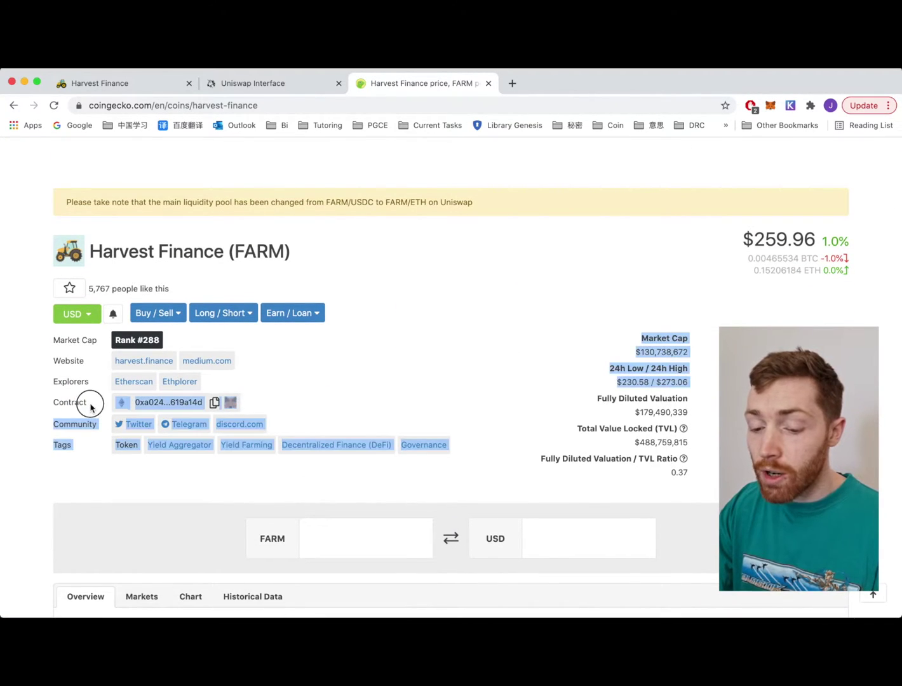
left_click(82, 402)
left_click(215, 402)
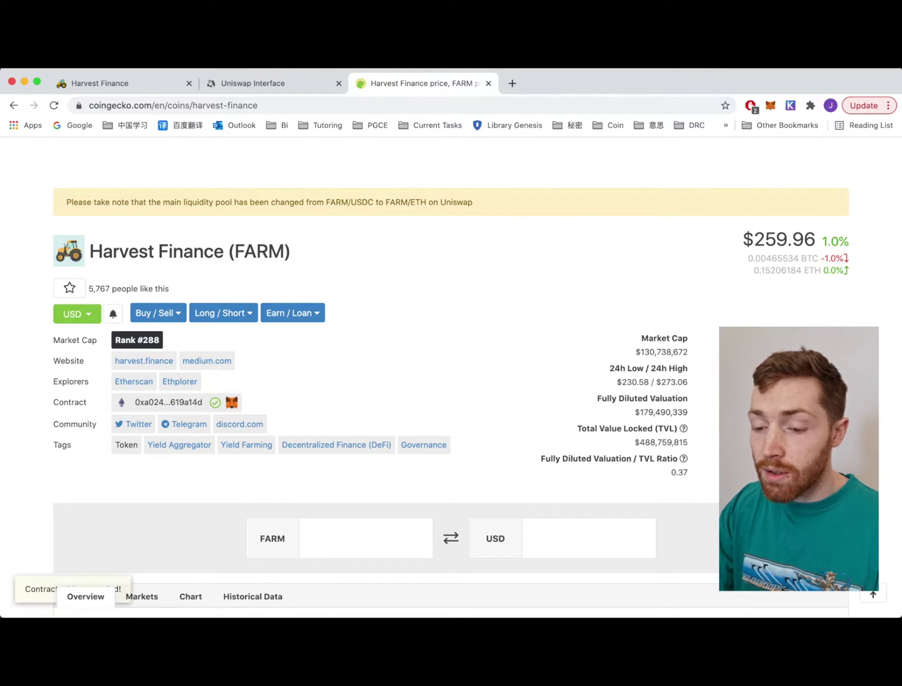
left_click(257, 86)
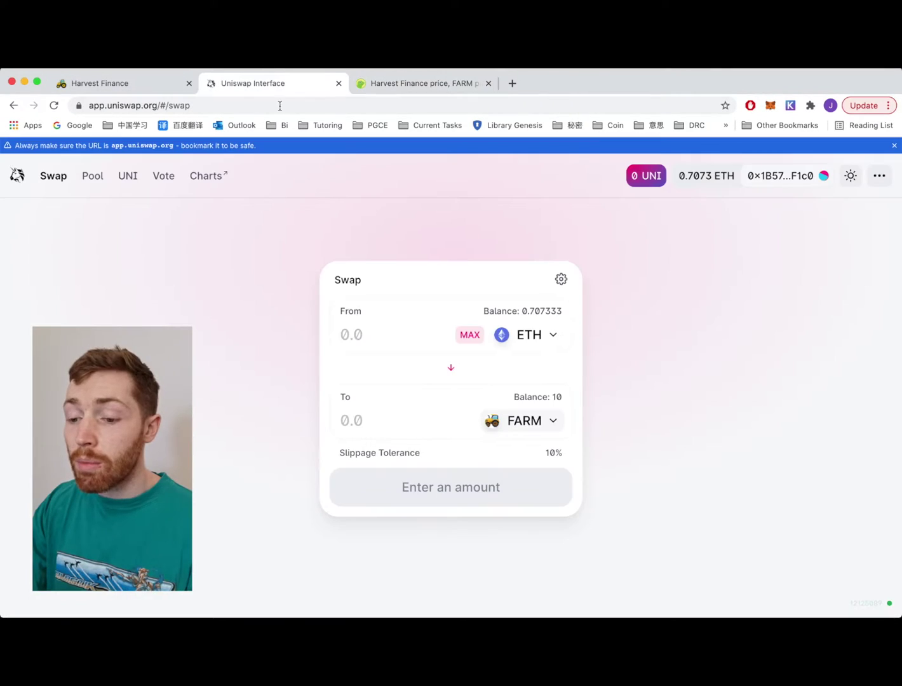
Select FARM by its pasted contract address and enter 0.5 ETH to swap
left_click(542, 420)
key("super+v")
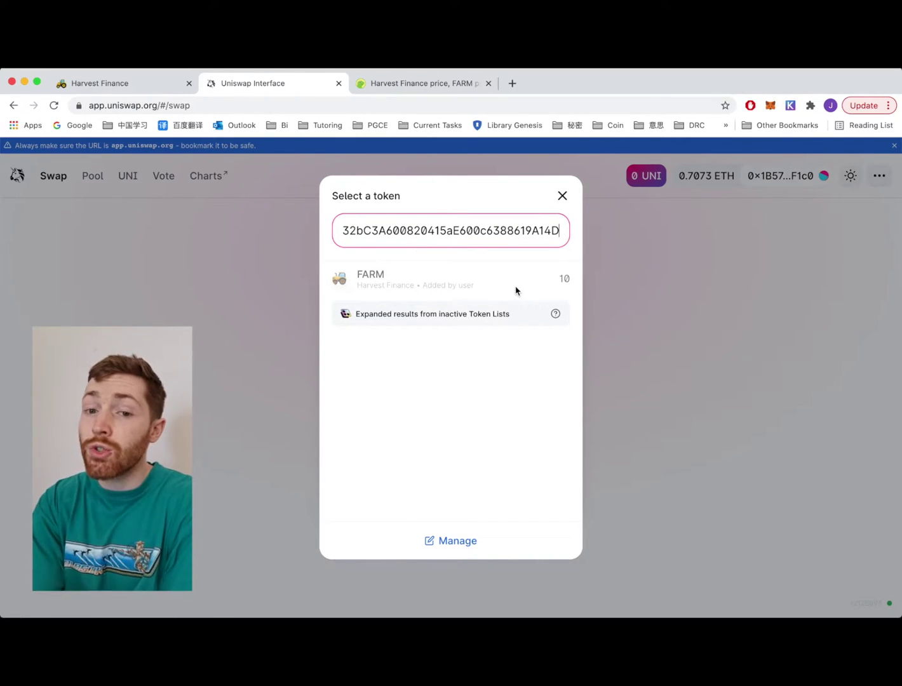
left_click(560, 202)
scroll(437, 393, "down", 2)
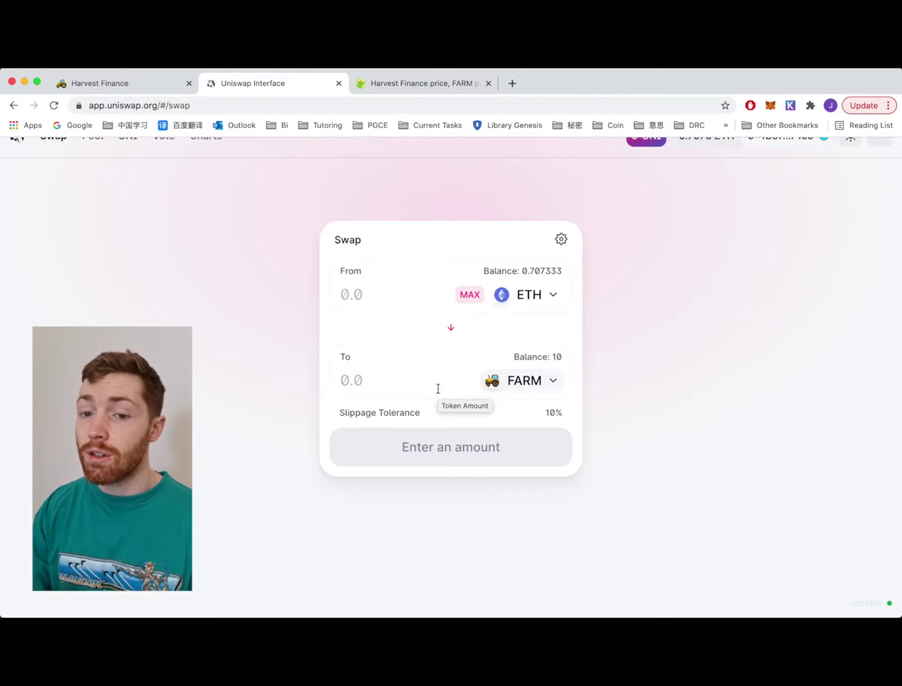
left_click(372, 291)
type(".5")
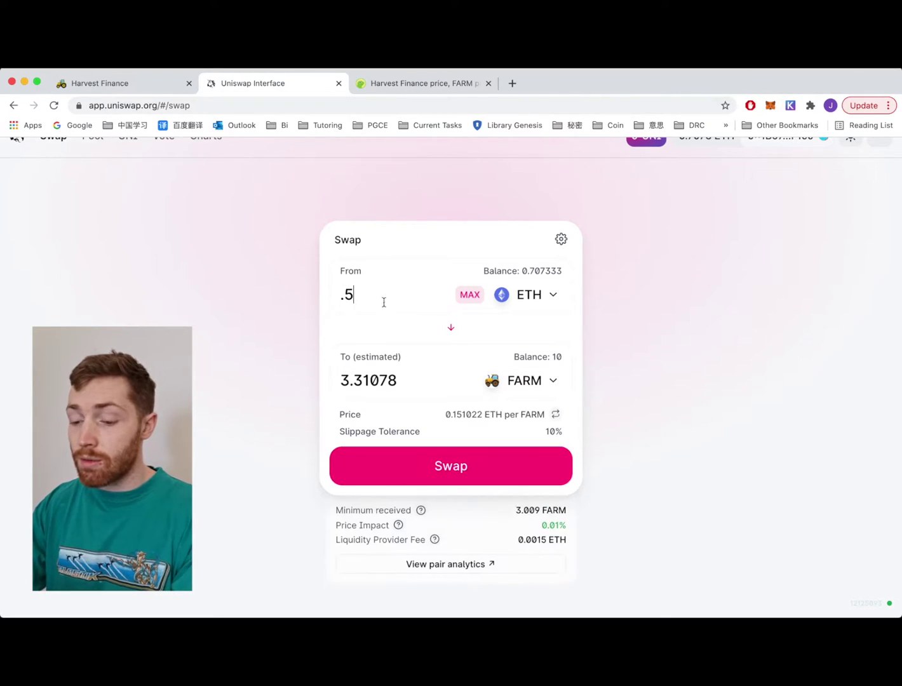
Submit the 0.5 ETH to 3.30953 FARM swap, then reject it in MetaMask
left_click(448, 466)
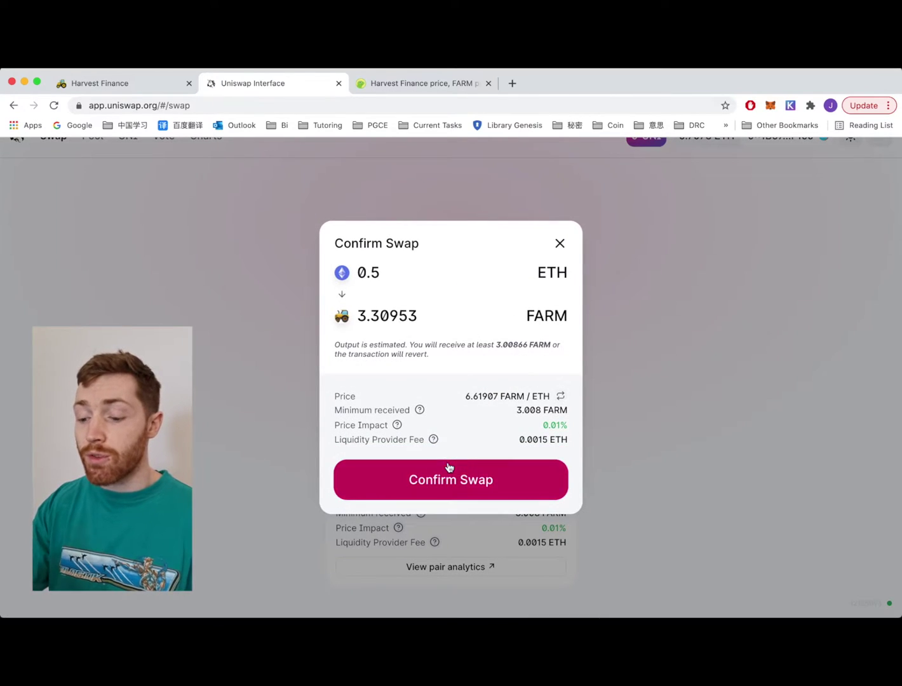
left_click(449, 467)
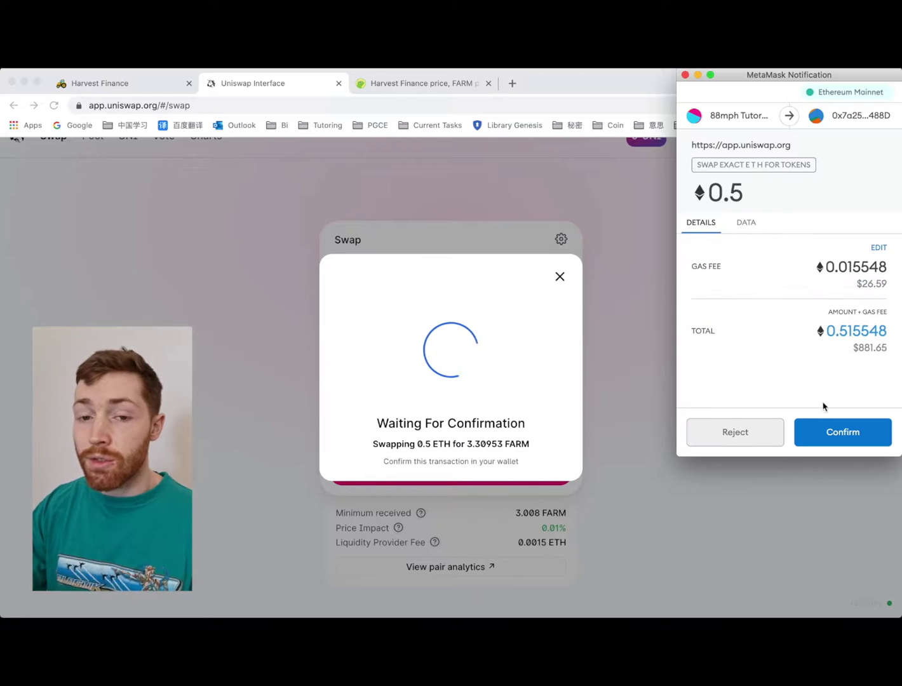
left_click(762, 430)
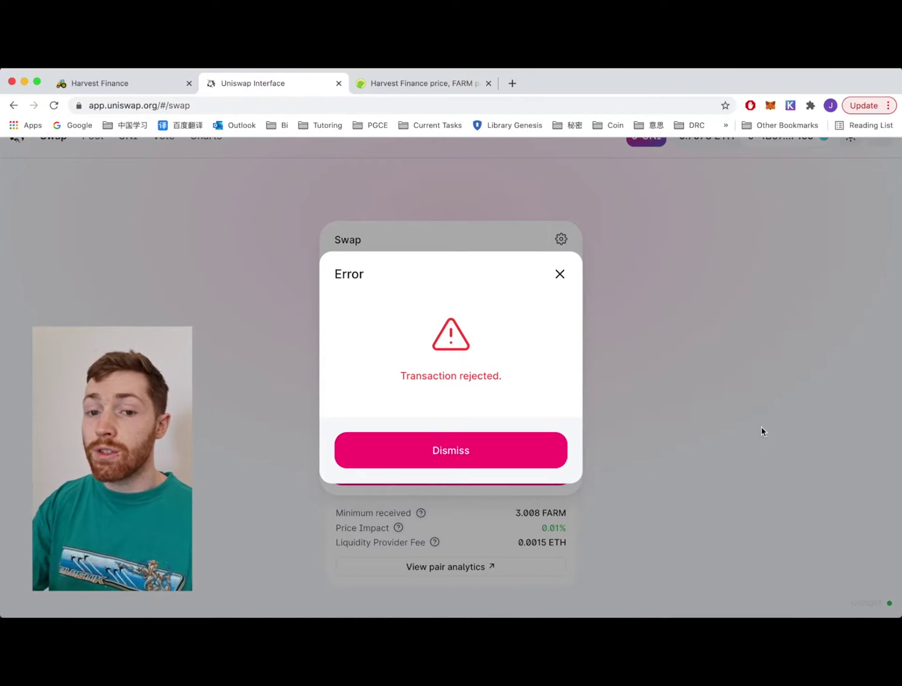
left_click(770, 105)
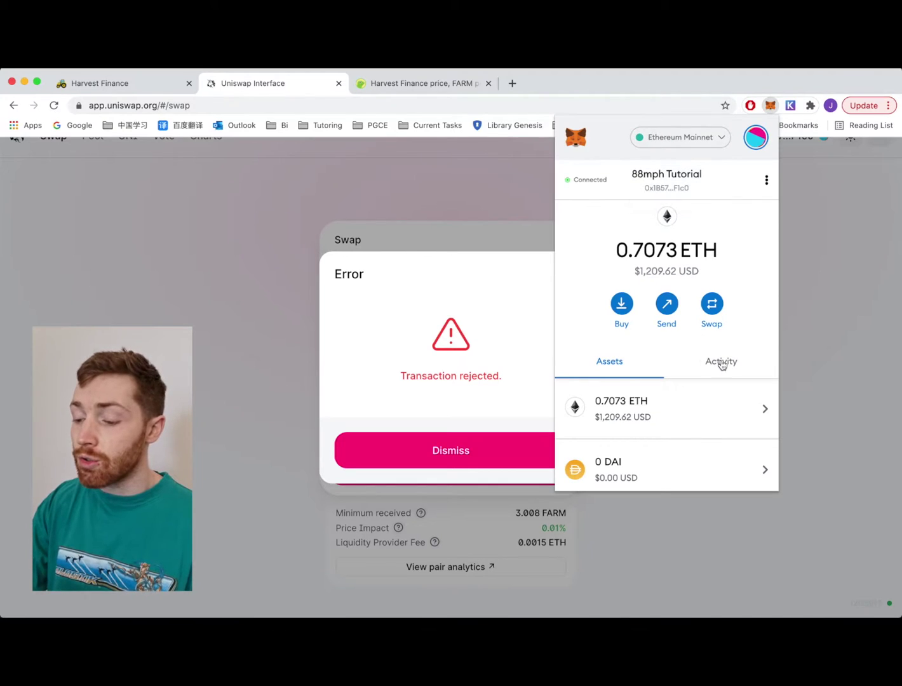
Paste the FARM address as a MetaMask custom token, then cancel since it's already added
scroll(689, 376, "down", 5)
left_click(675, 467)
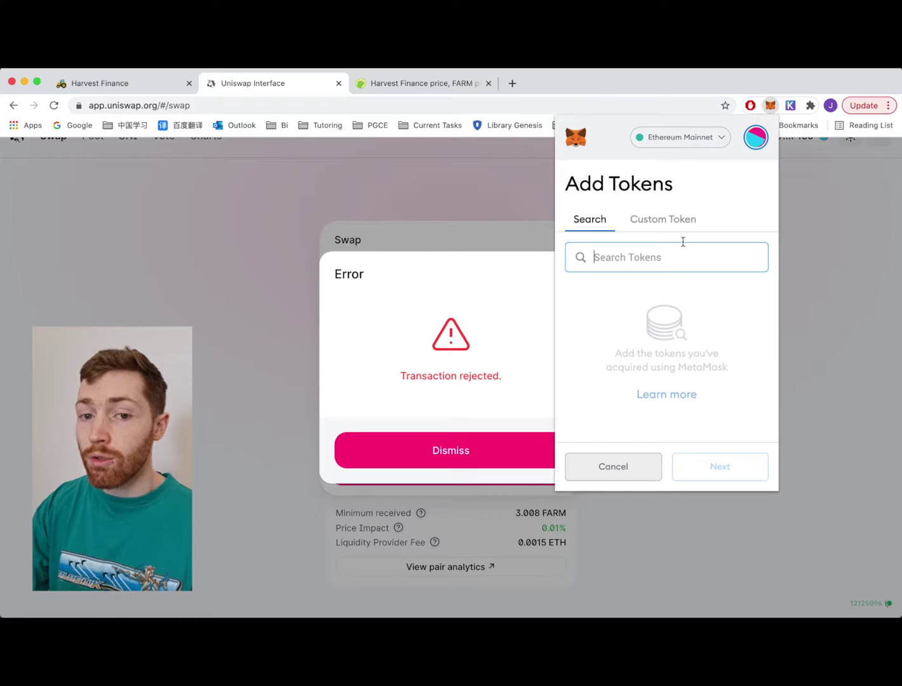
left_click(669, 218)
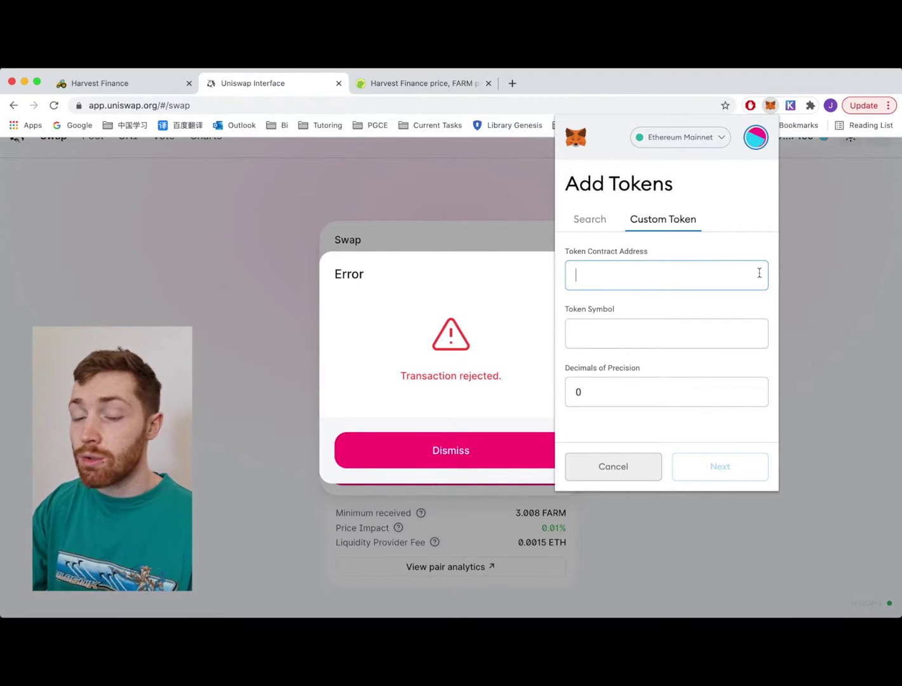
key("super+v")
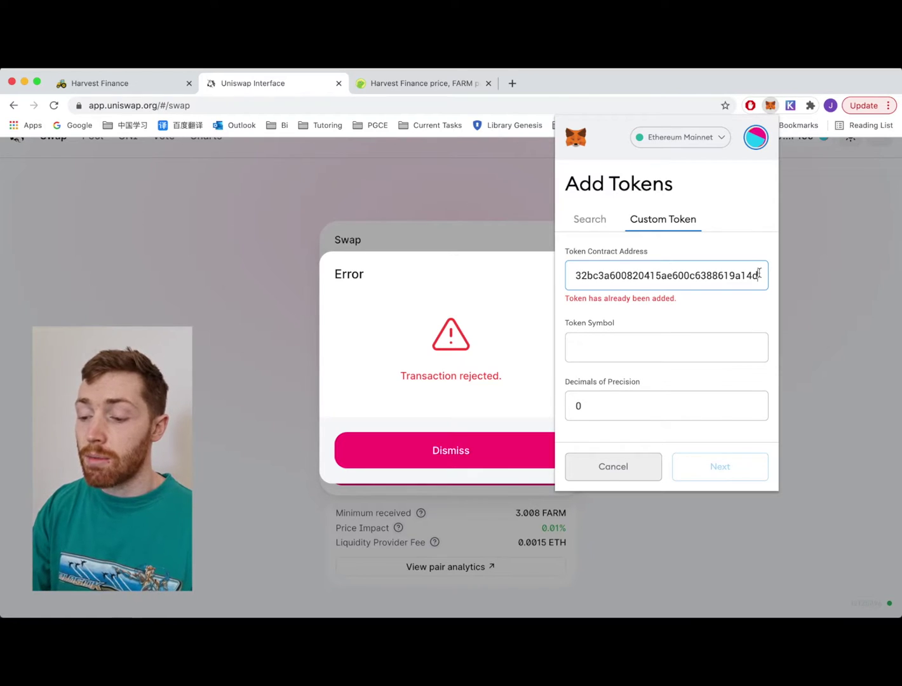
left_click(704, 359)
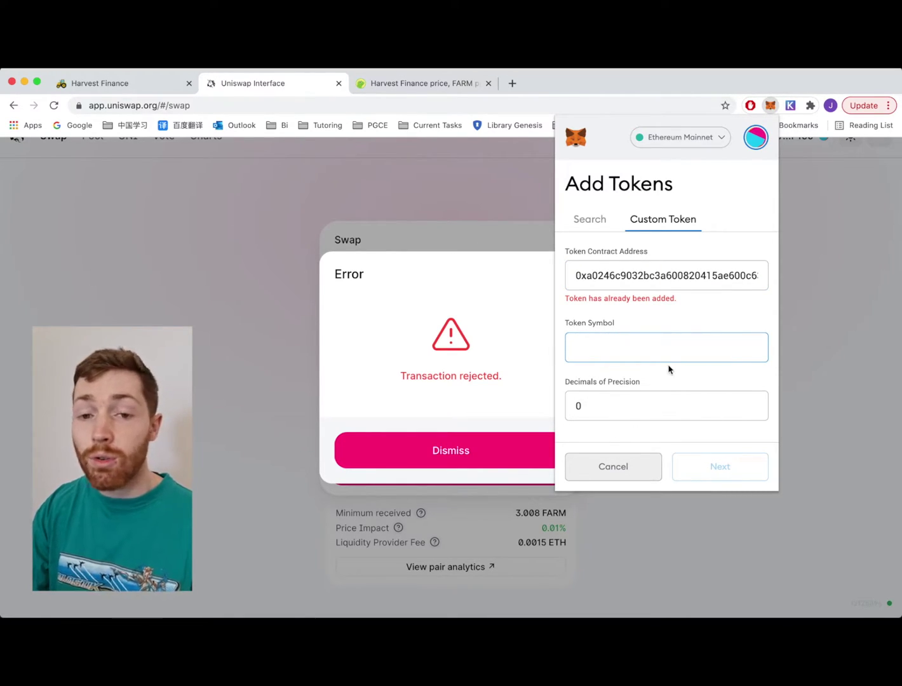
left_click(638, 467)
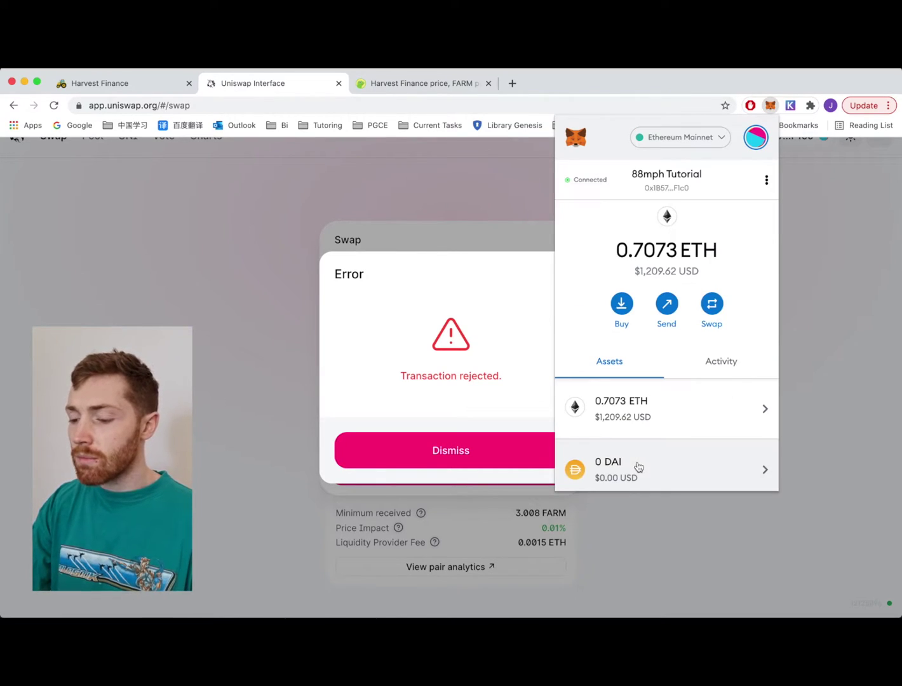
Close MetaMask, dismiss Uniswap's rejection error and return to Harvest Finance
left_click(882, 298)
left_click(558, 273)
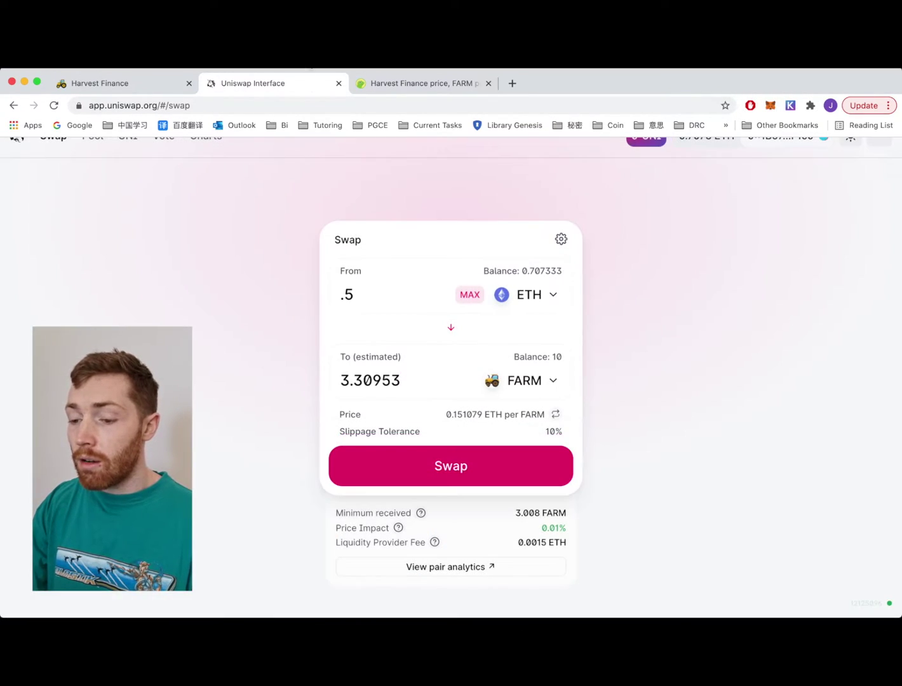
left_click(155, 88)
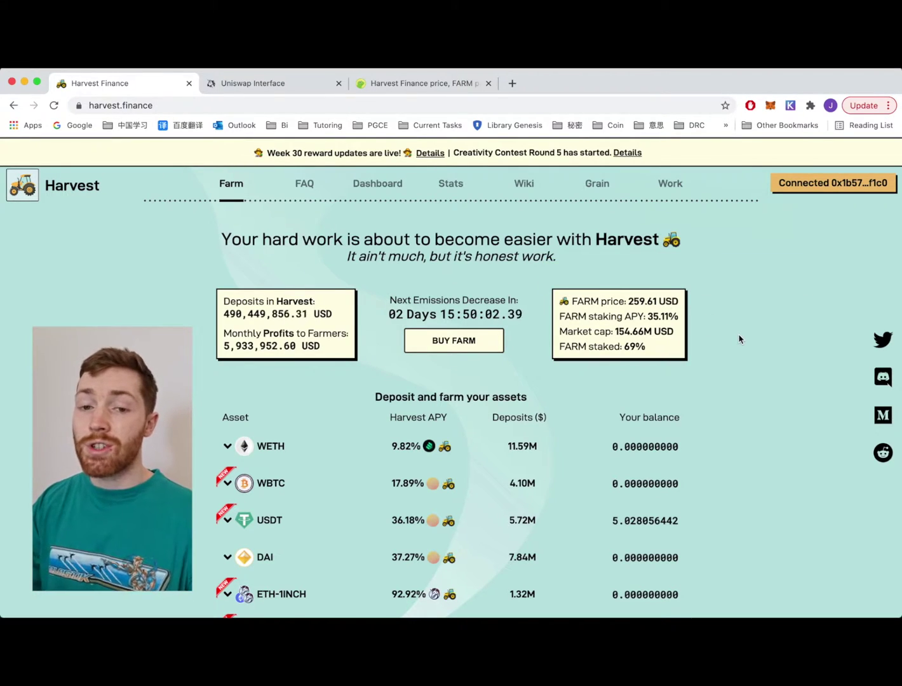
Scroll to the FARM vault and expand its deposit panel showing 10 unstaked FARM and 0 iFARM
scroll(738, 339, "down", 5)
scroll(738, 339, "down", 7)
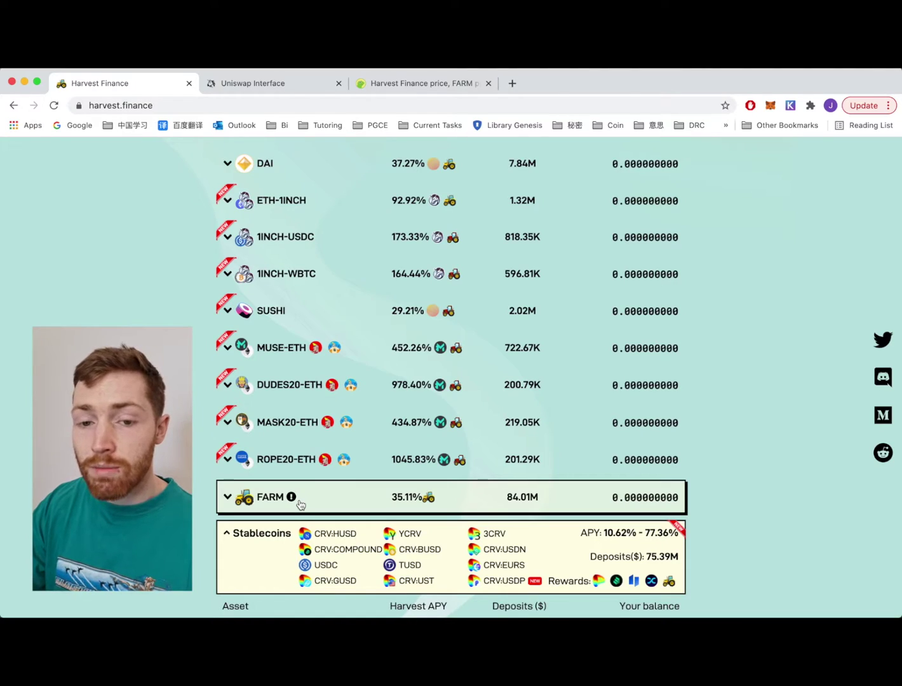
mouse_move(291, 499)
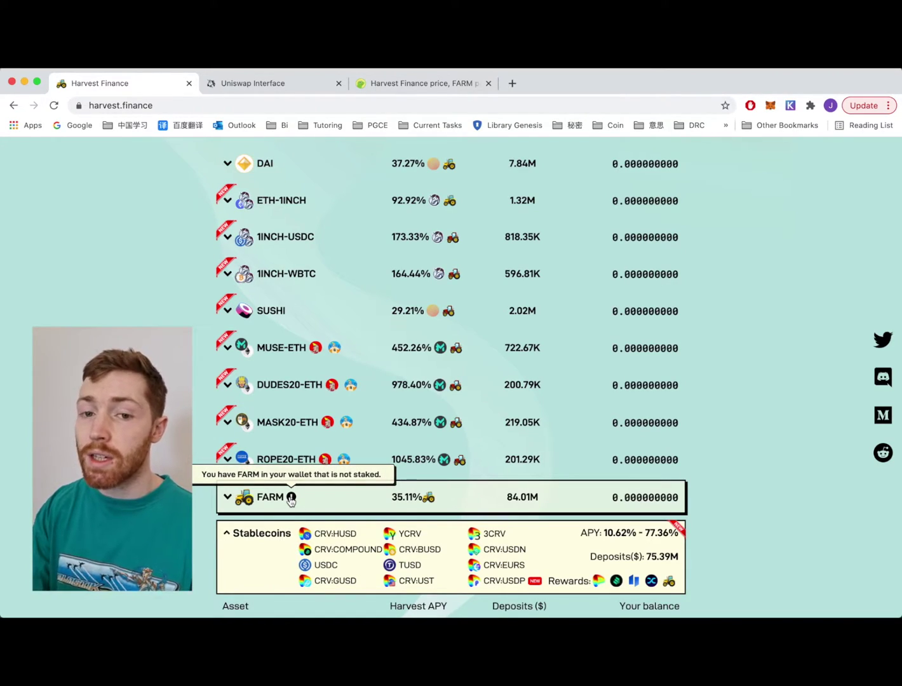
mouse_move(424, 503)
scroll(463, 490, "down", 1)
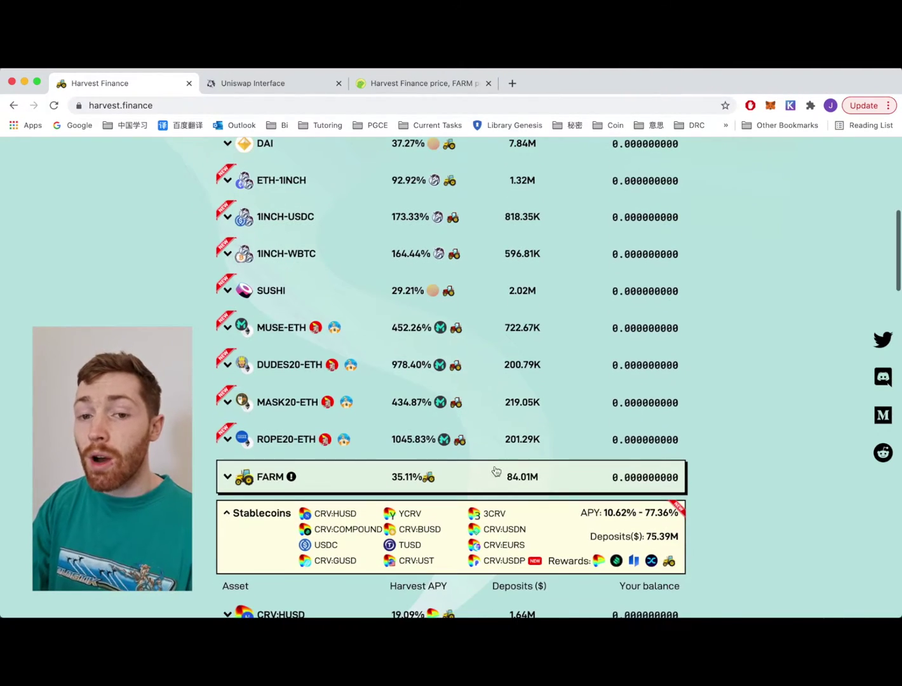
scroll(733, 476, "down", 1)
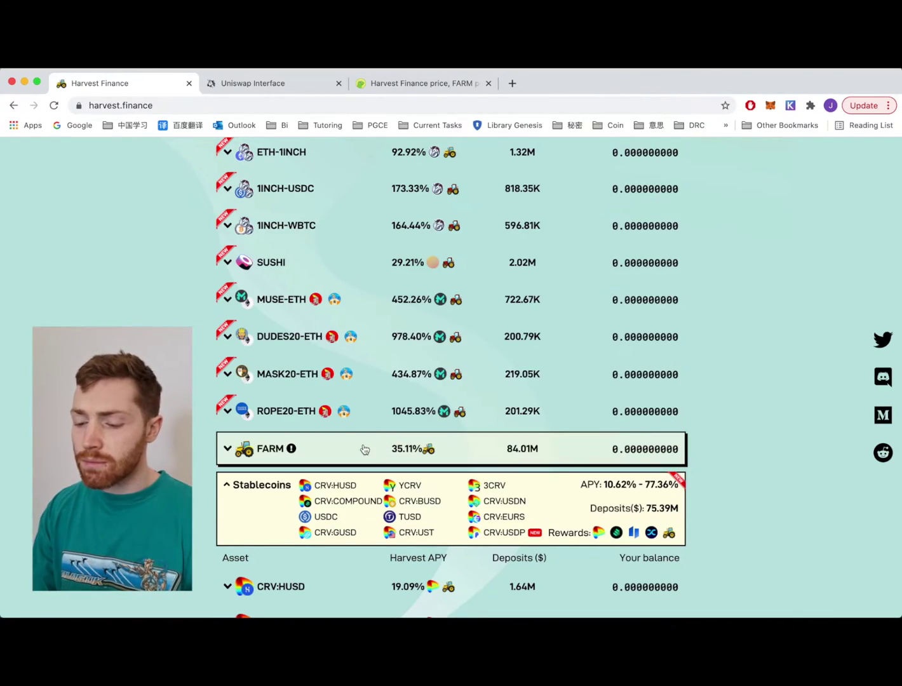
left_click(362, 449)
Replace the 6.435078628937545346 FARM deposit amount with 10
scroll(689, 502, "down", 2)
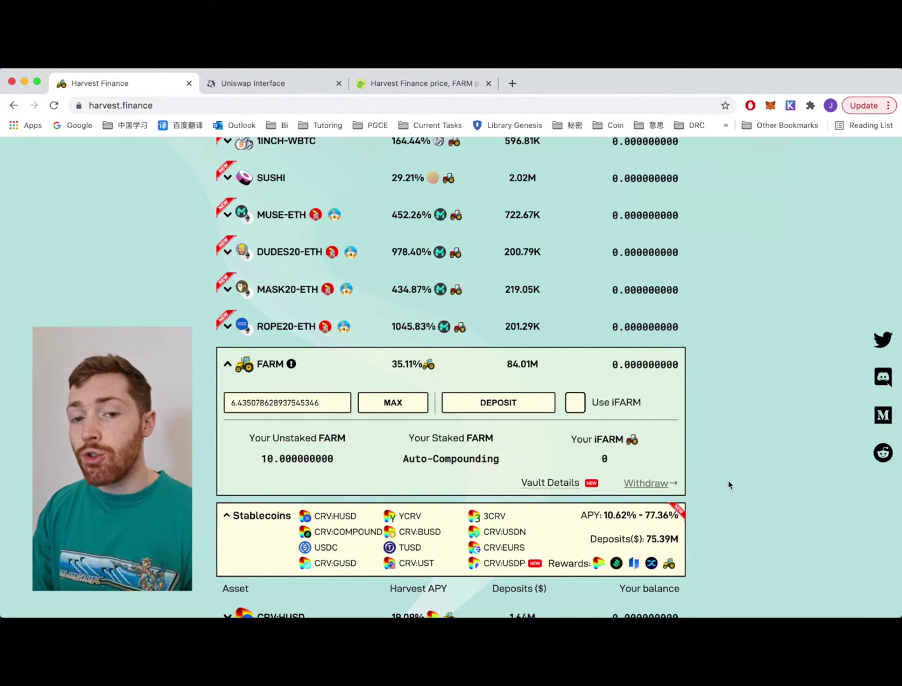
mouse_move(617, 438)
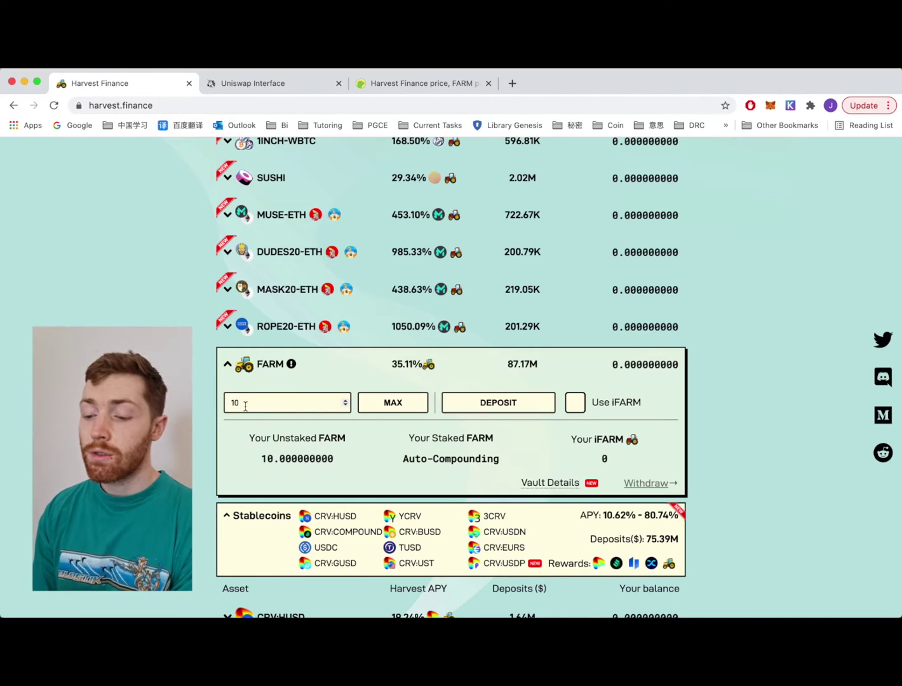
Submit the 10 FARM deposit to MetaMask
mouse_move(247, 449)
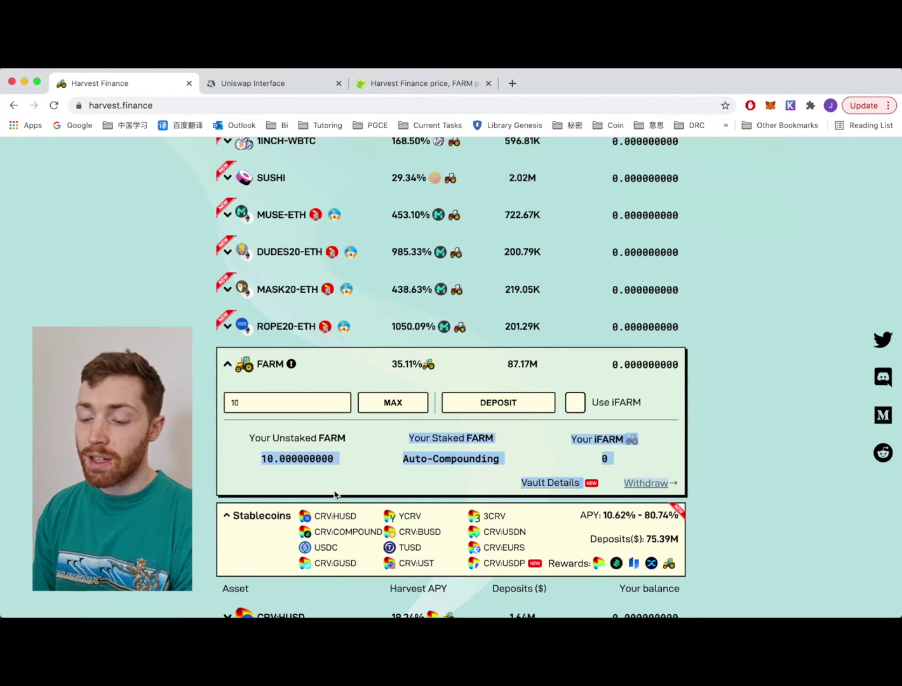
left_click(451, 407)
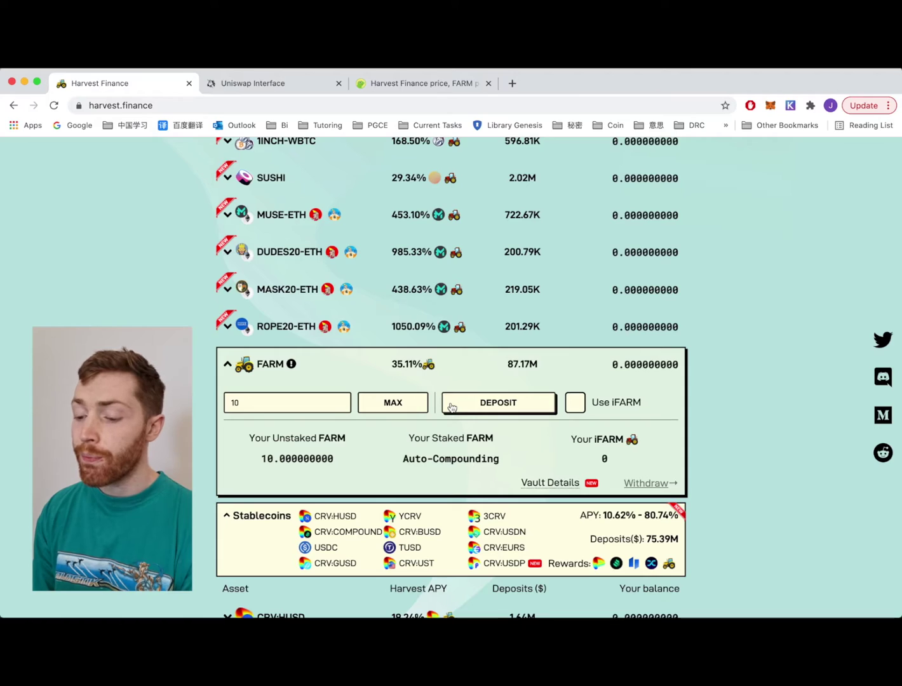
left_click(473, 402)
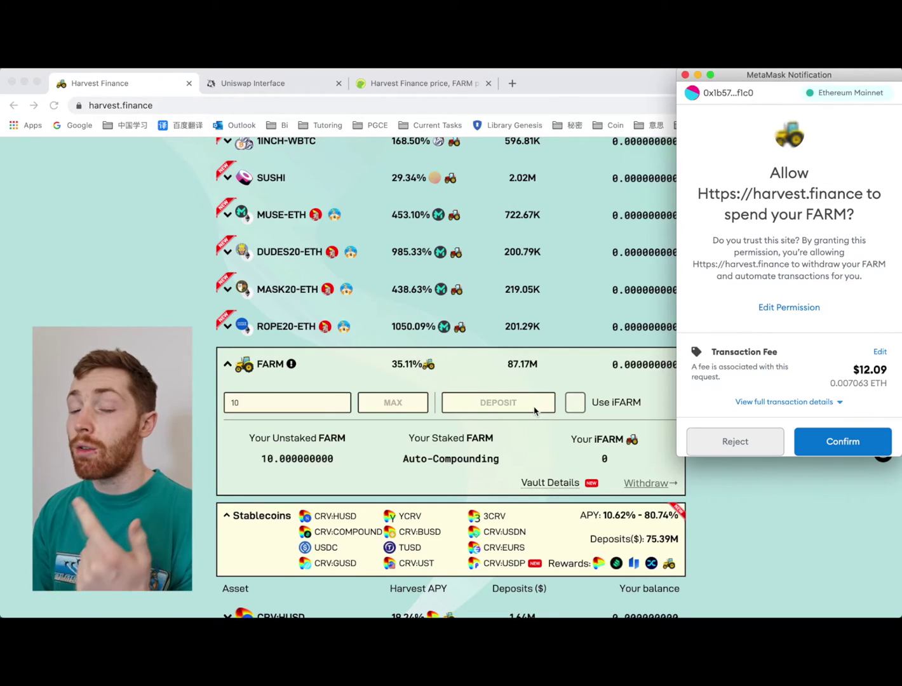
Set the FARM spending approval's gas fee to Average and confirm the approval
left_click(880, 351)
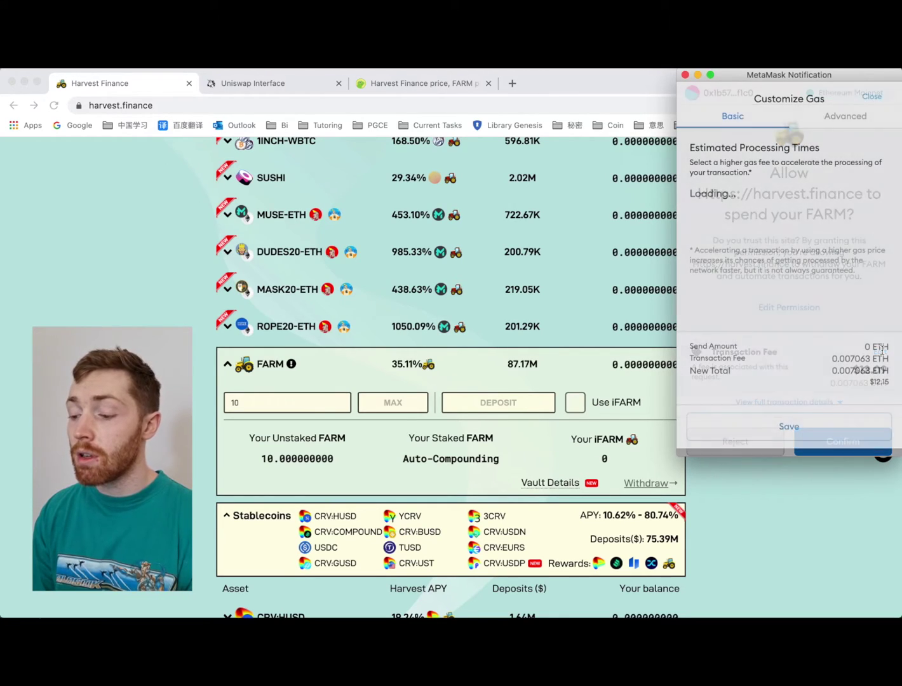
left_click(799, 238)
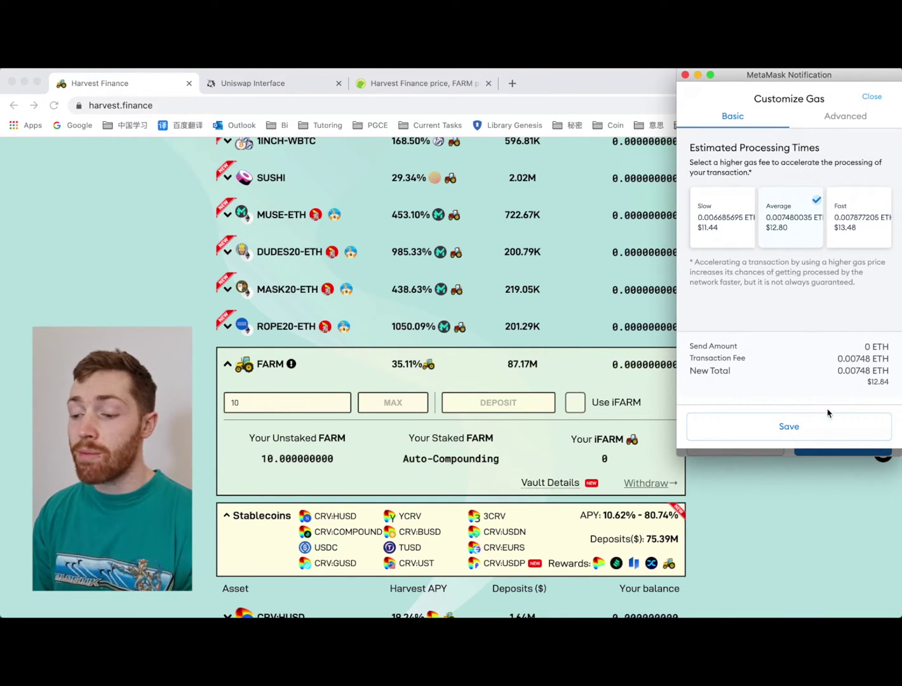
left_click(775, 424)
left_click(859, 444)
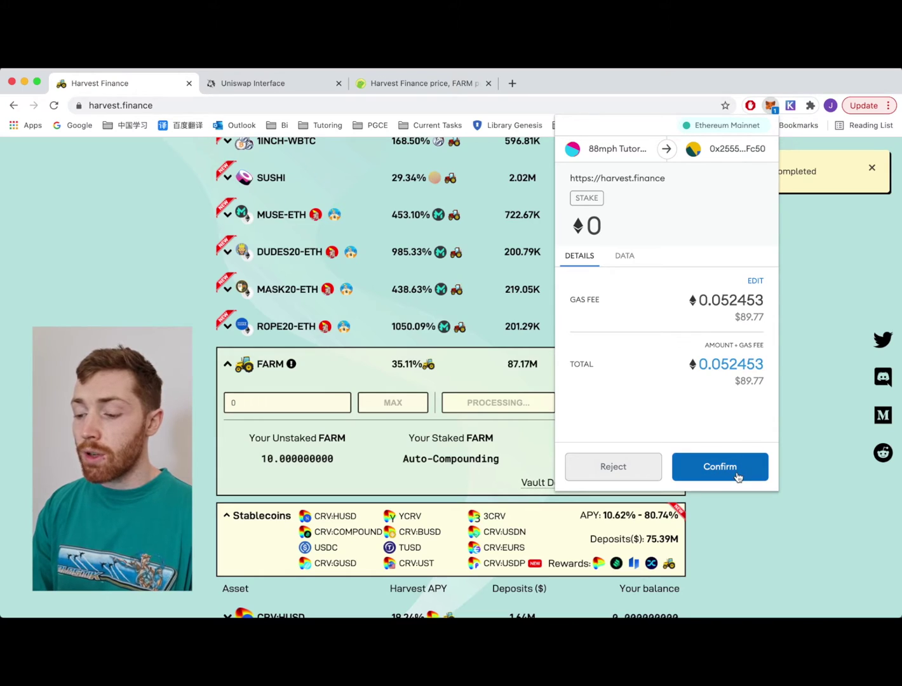
Reject the 0.052453 ETH stake, keep Use iFARM enabled, and deposit 10 FARM
left_click(642, 477)
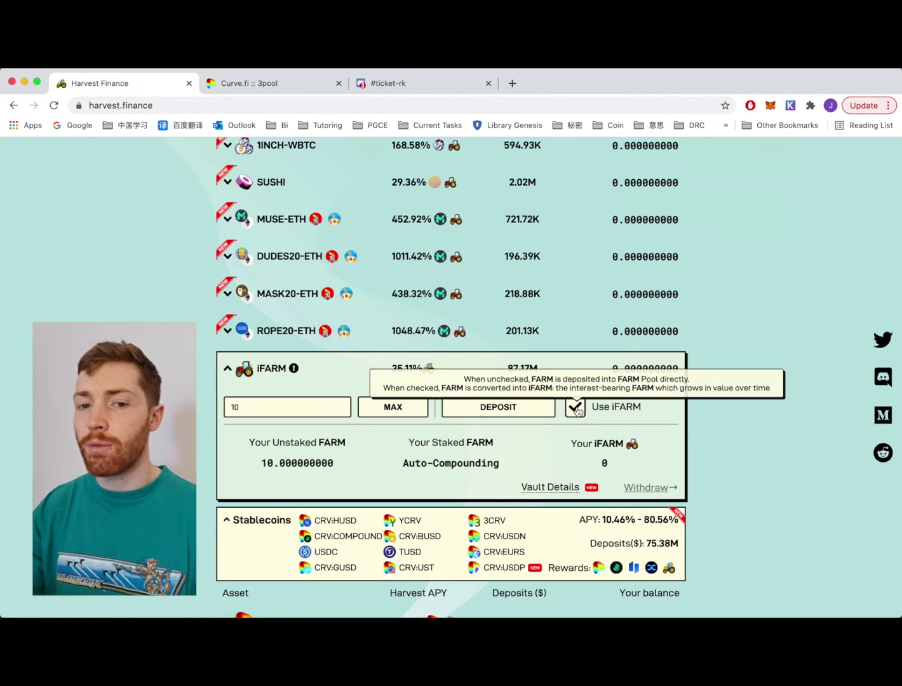
left_click(575, 408)
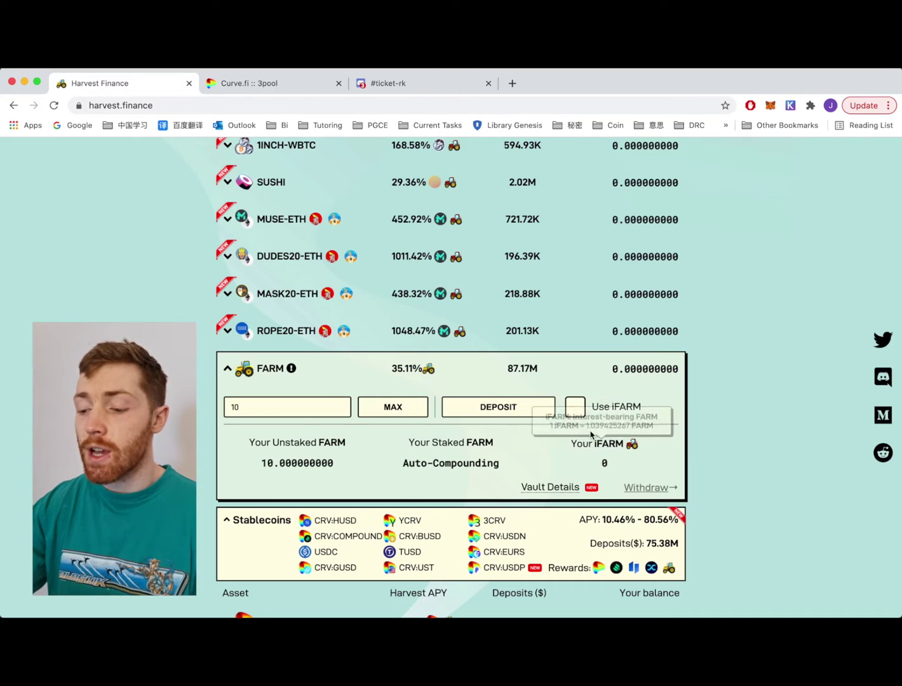
left_click(575, 408)
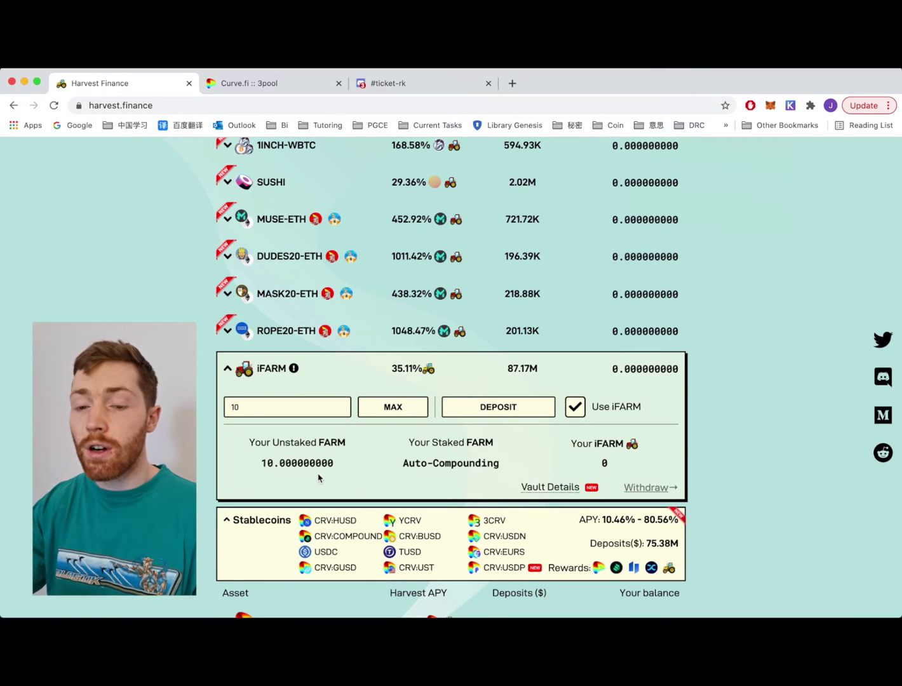
left_click(480, 408)
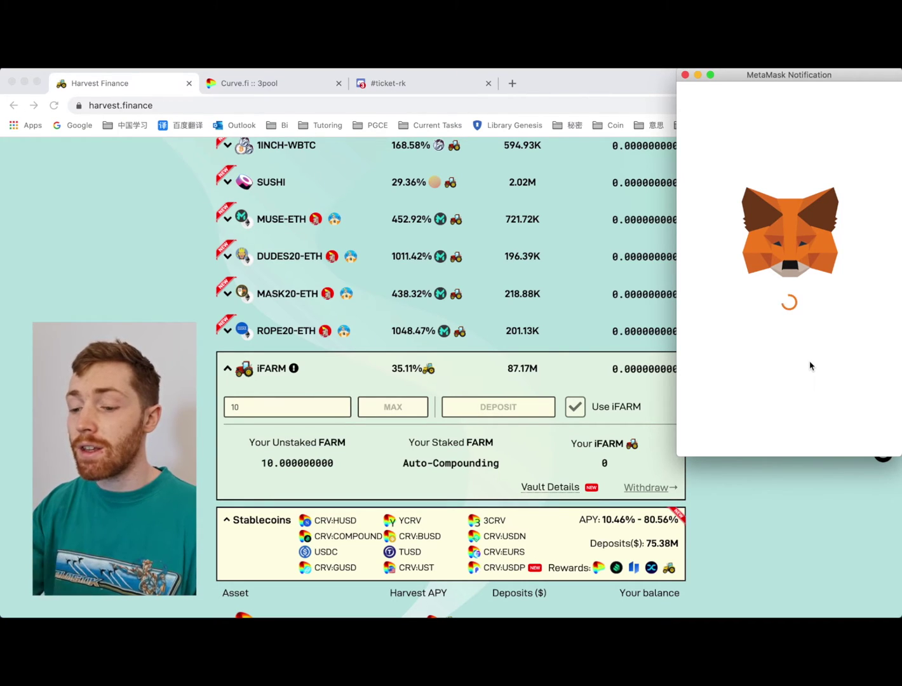
Save the gas fee and confirm the FARM spending approval
left_click(880, 350)
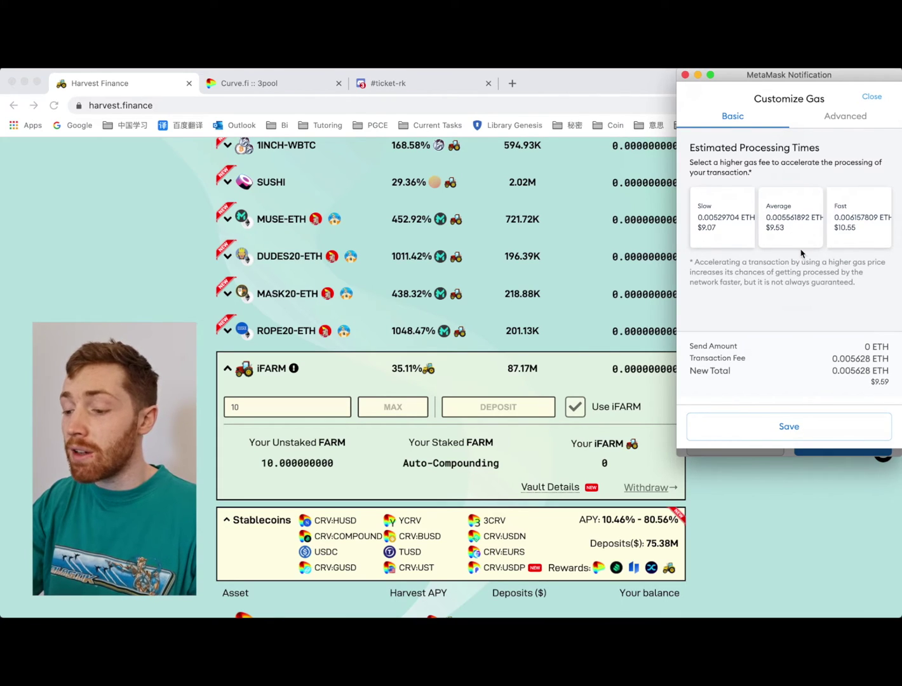
left_click(825, 432)
left_click(849, 442)
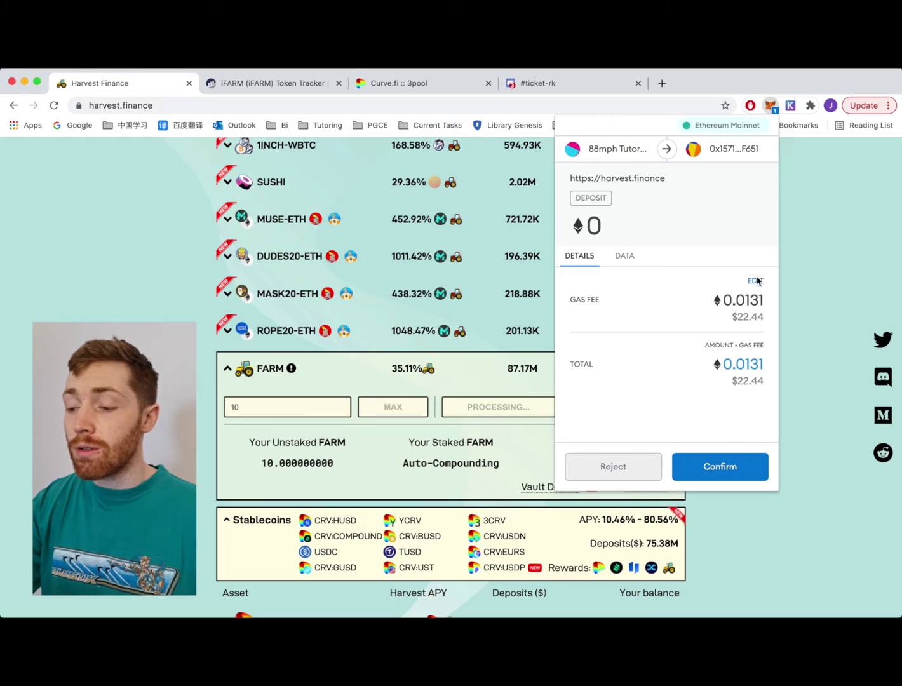
Confirm the 10 FARM deposit at Average gas of 0.013568 ETH and close MetaMask
left_click(754, 279)
left_click(677, 266)
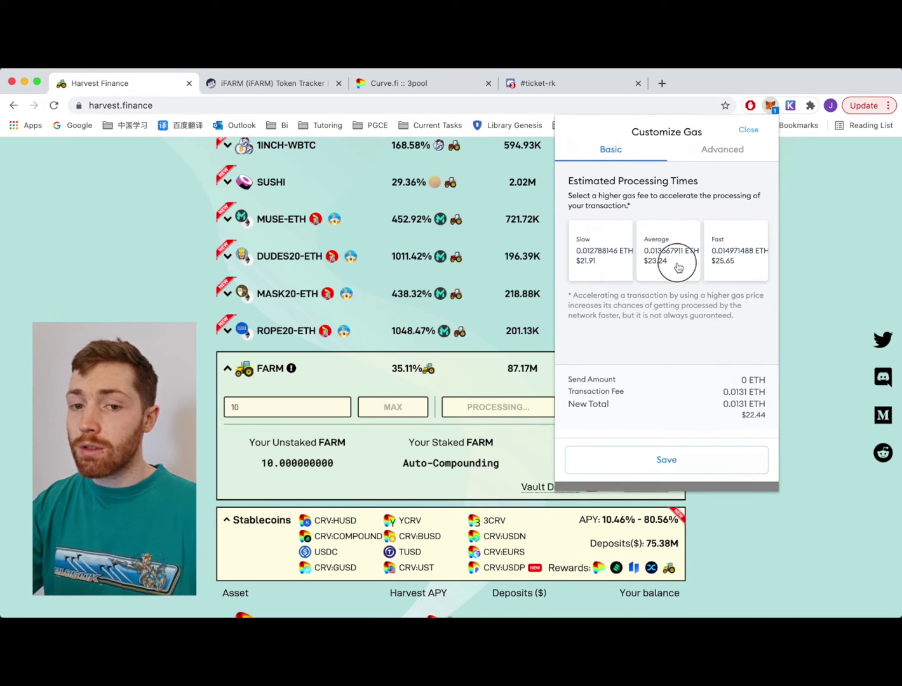
left_click(741, 467)
left_click(736, 480)
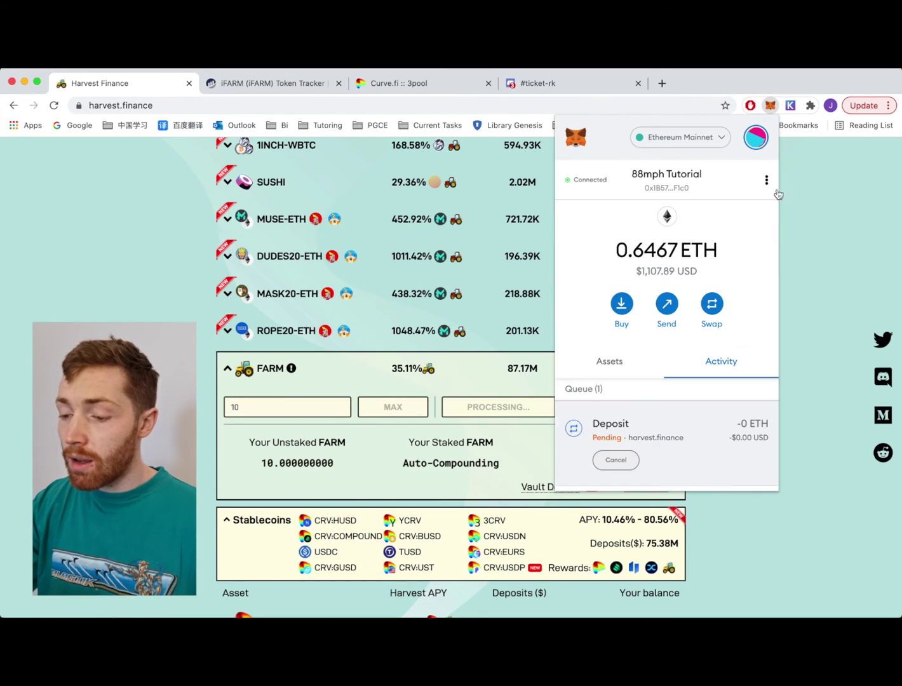
left_click(769, 106)
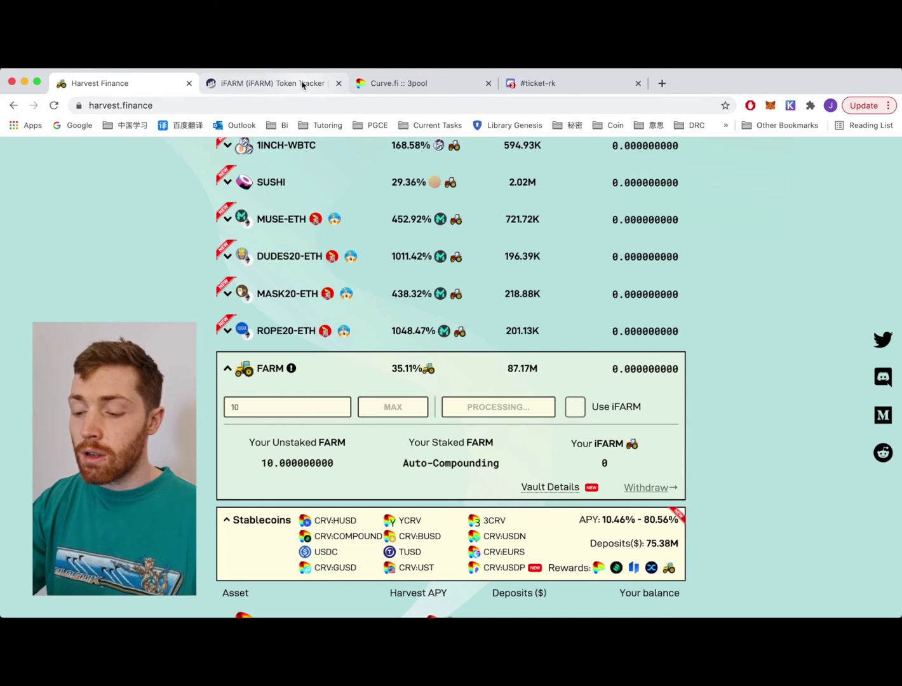
Open iFARM's Etherscan token page from the vault details and copy its contract address
mouse_move(551, 484)
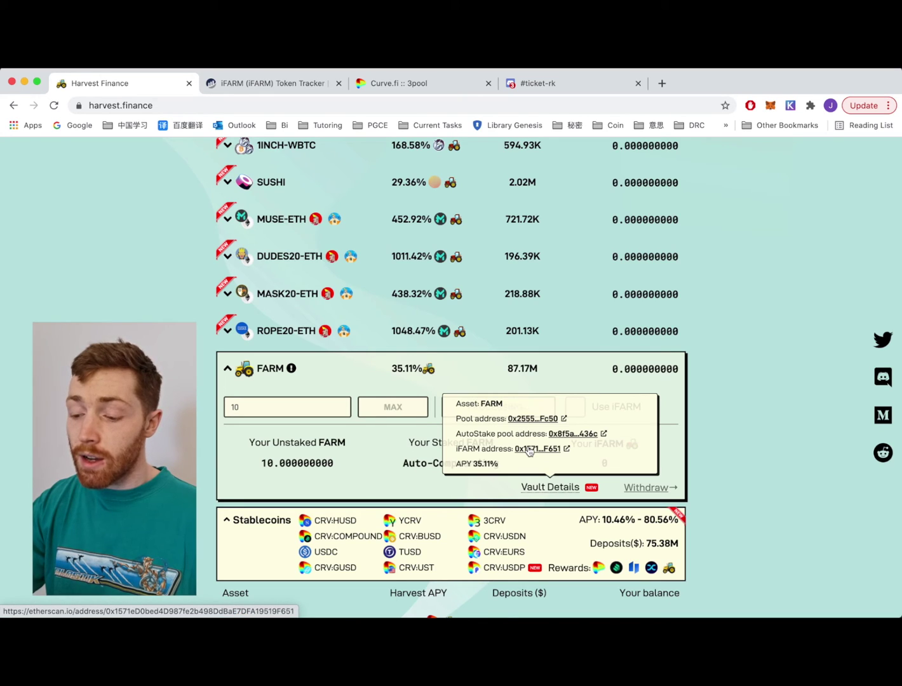
left_click(287, 89)
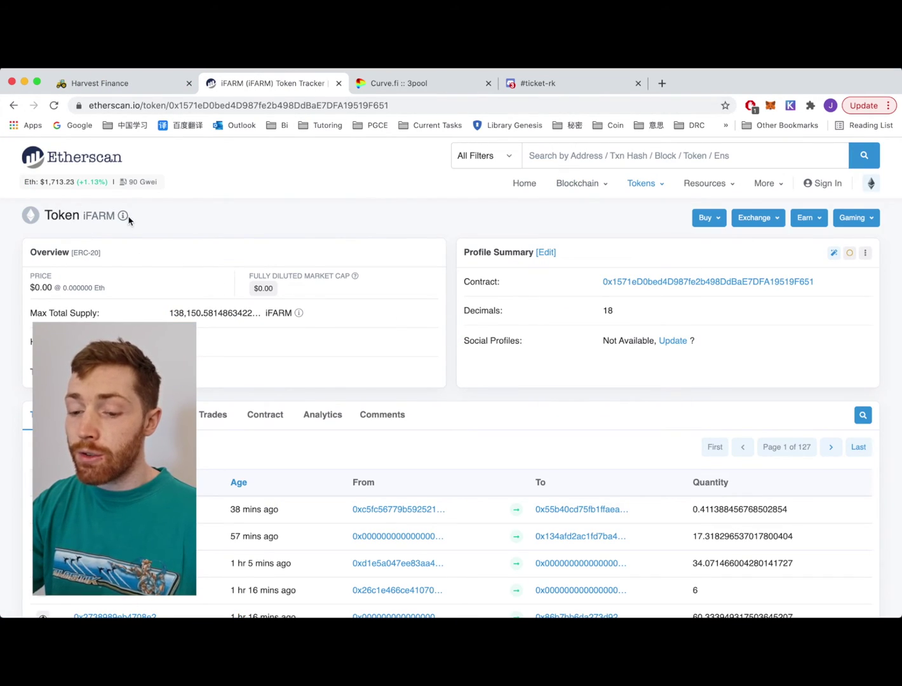
left_click(823, 283)
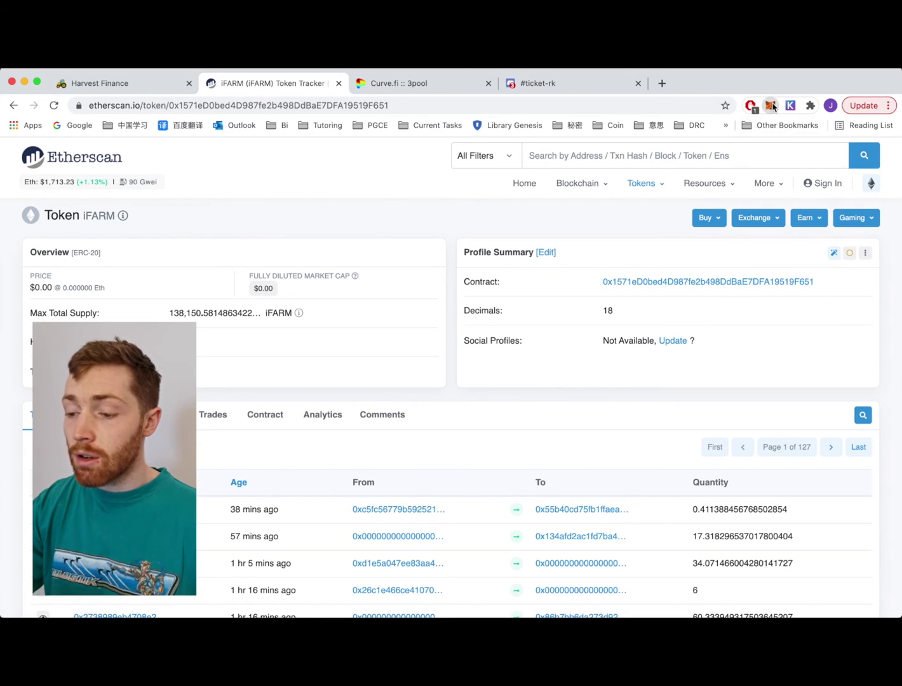
left_click(770, 105)
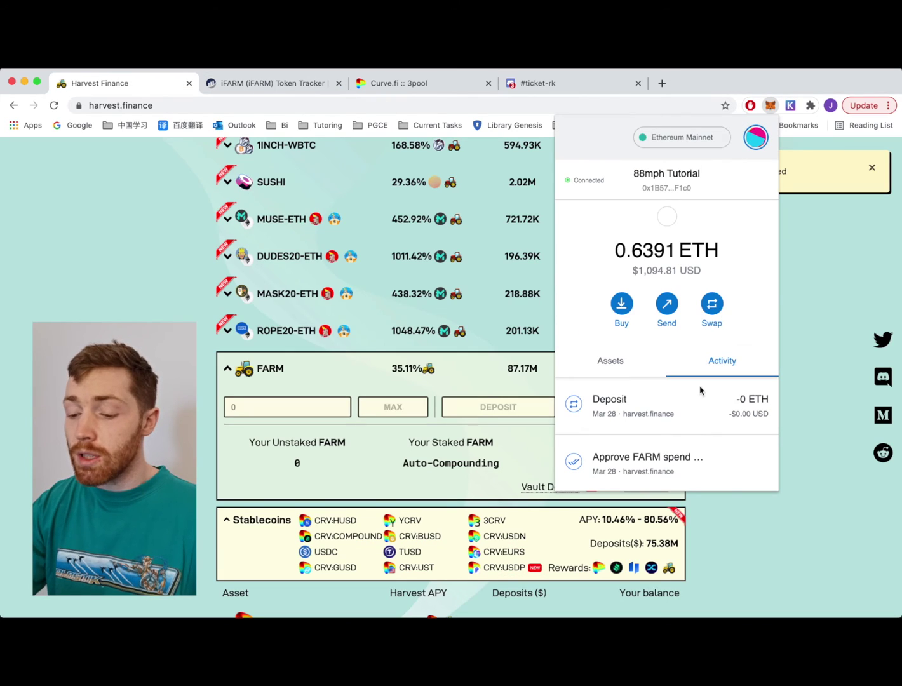
Add iFARM to MetaMask as a custom token using the pasted contract address, showing about 9.62 iFARM
scroll(680, 381, "down", 1)
left_click(629, 343)
scroll(673, 393, "down", 10)
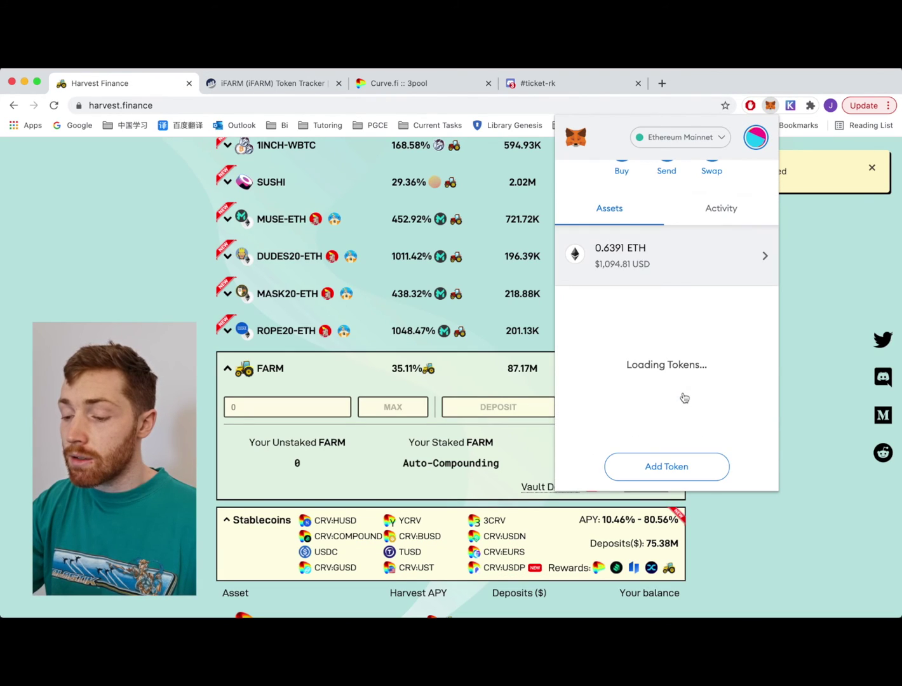
left_click(674, 468)
left_click(651, 232)
key("super+v")
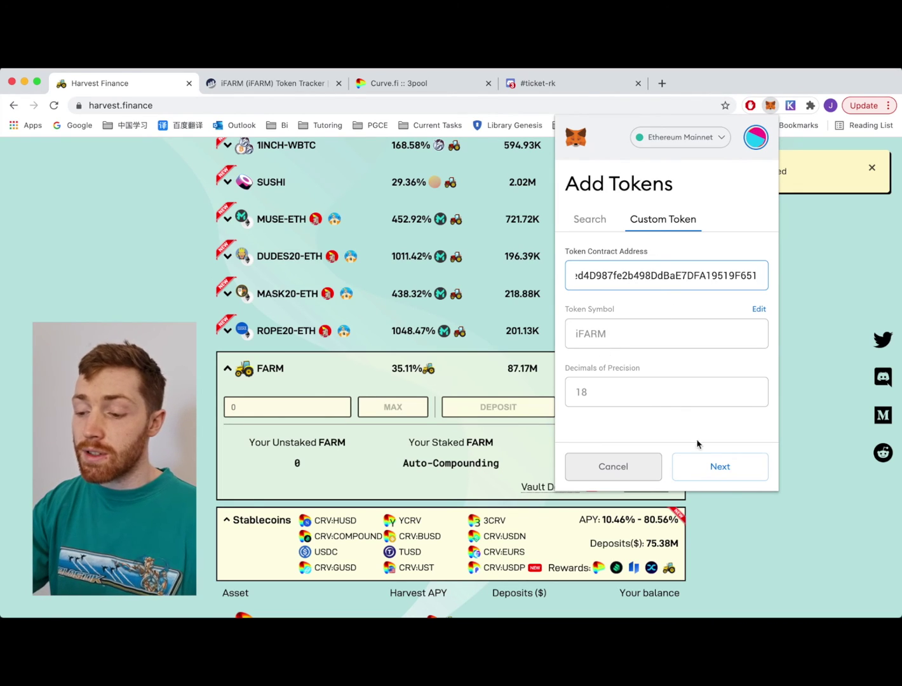
left_click(720, 465)
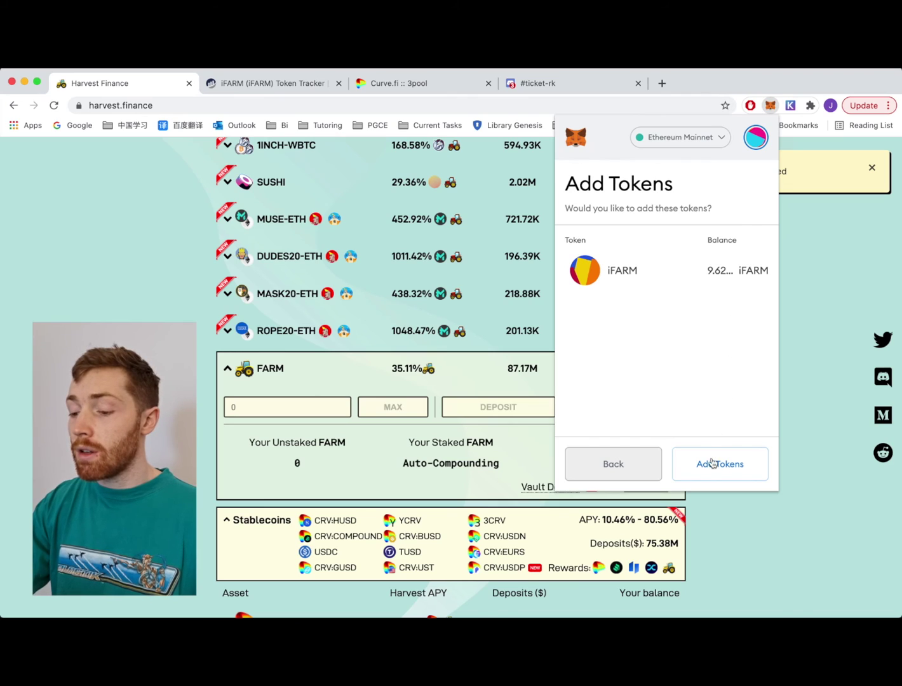
left_click(713, 464)
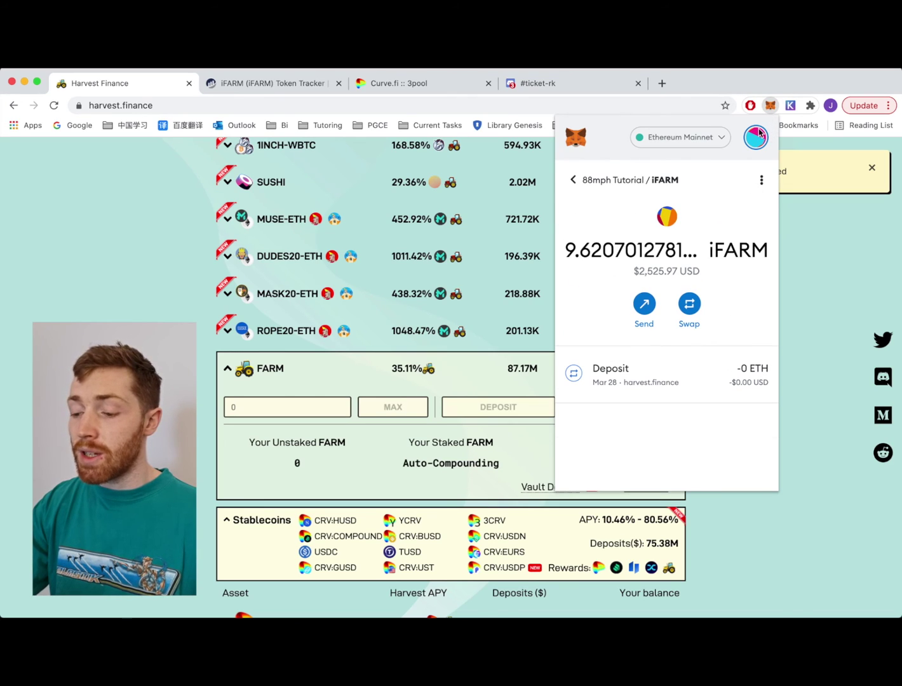